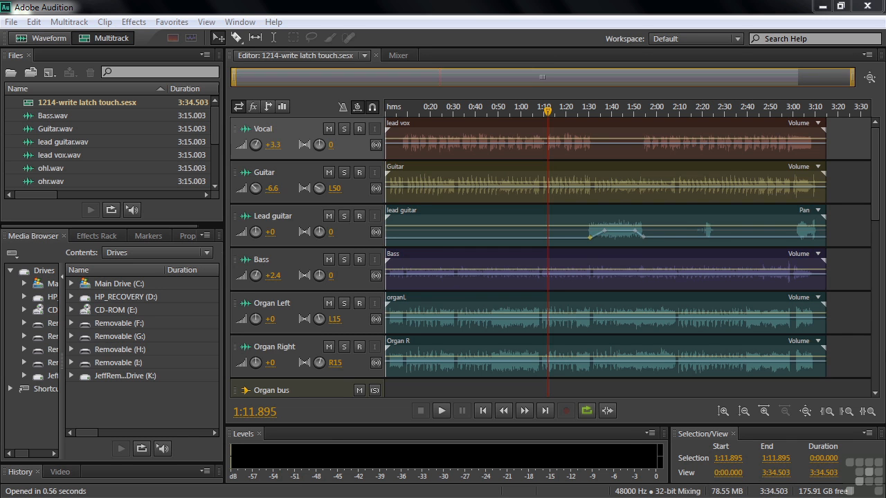
Step: Browse the multitrack sessions folder down to 1214-write latch touch.sesx without importing anything
left_click(10, 161)
key("ctrl+i")
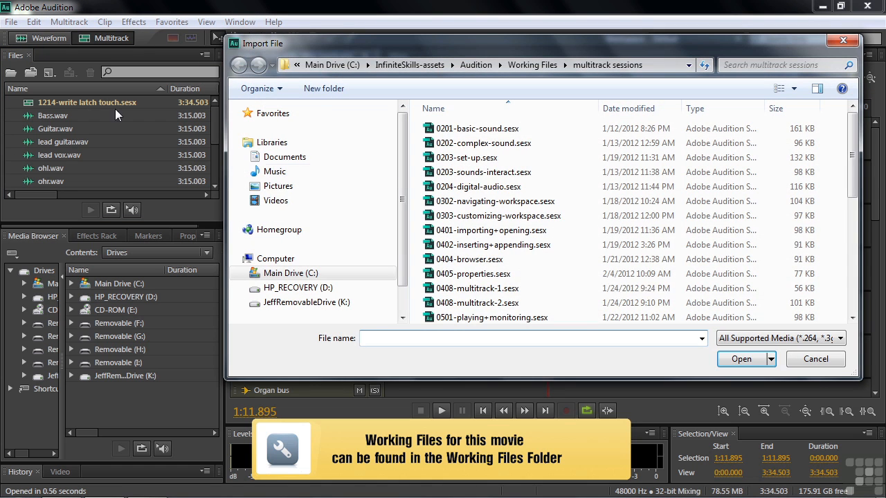
scroll(534, 168, "down", 7)
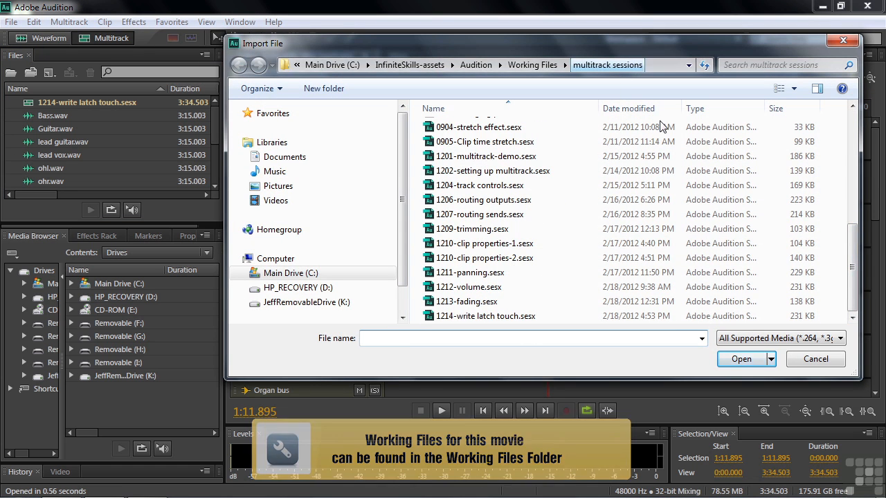
left_click(813, 359)
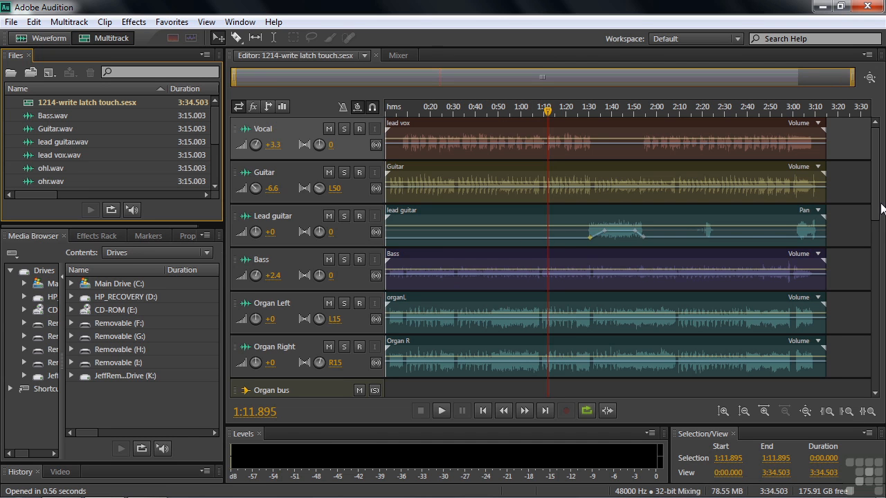
Step: Look through all the session's tracks and check the automation mode options of the Tenor Sax Left track in the mixer
left_click_drag(876, 206, 876, 405)
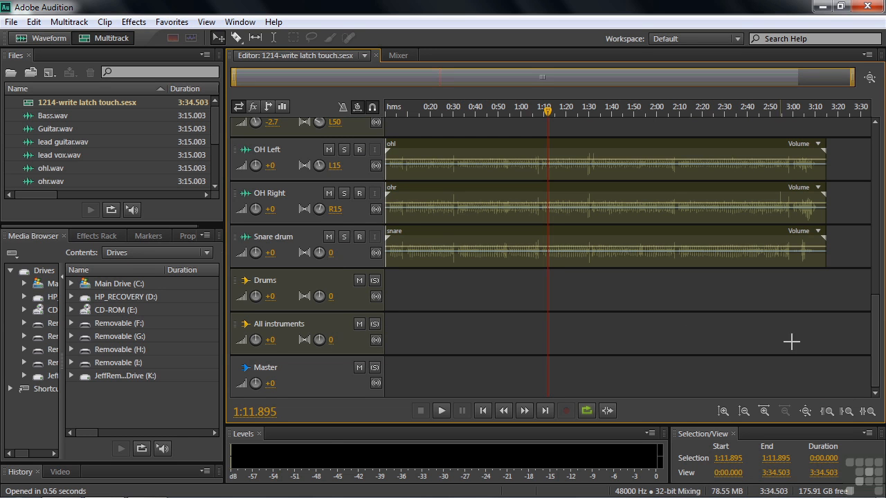
left_click_drag(873, 362, 873, 168)
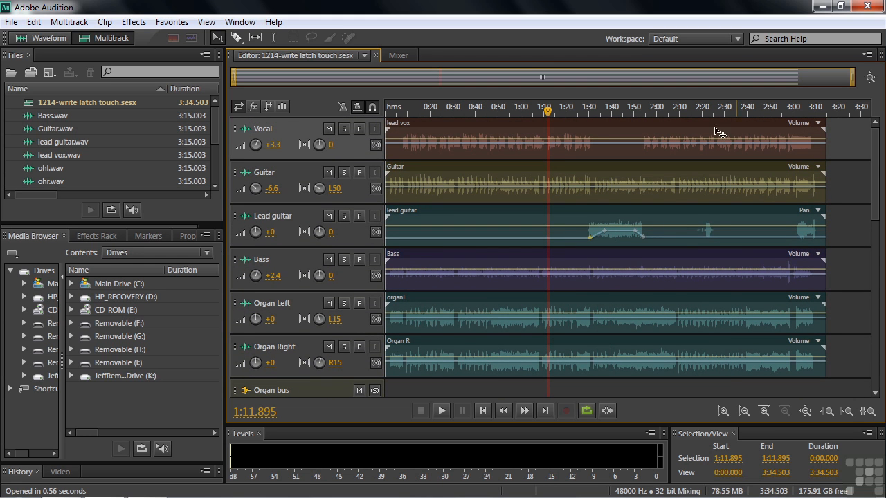
left_click(401, 55)
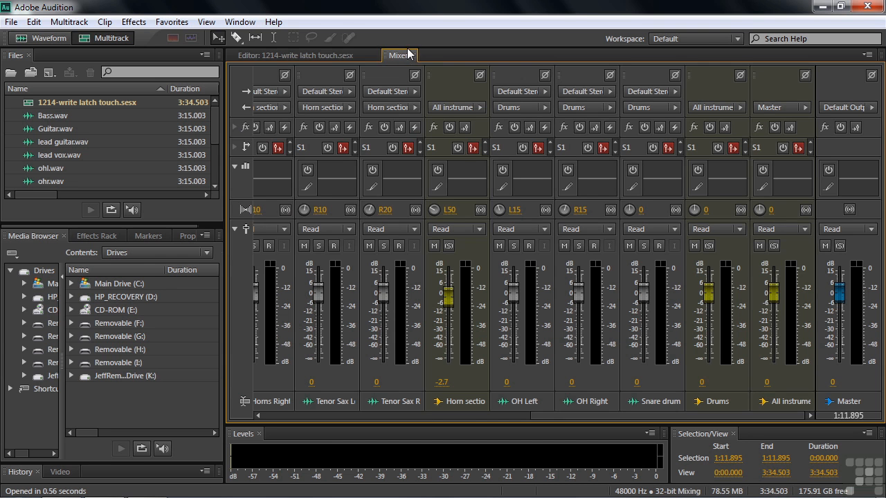
left_click(350, 229)
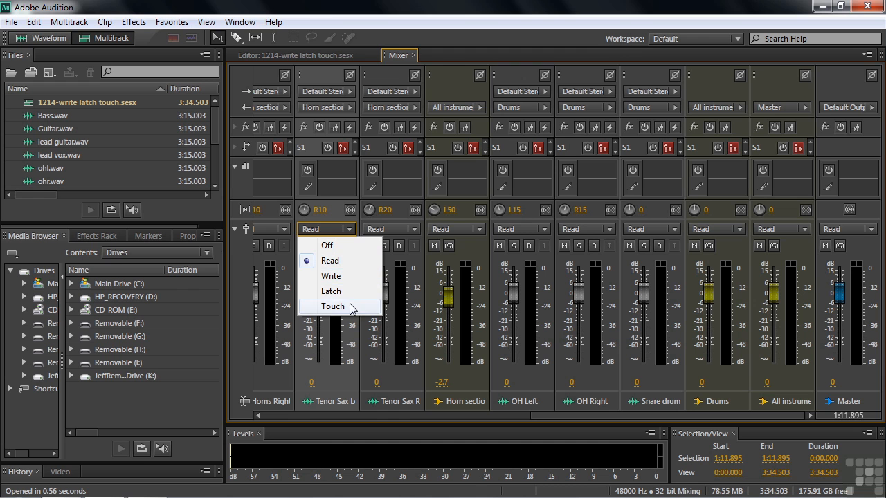
left_click(318, 57)
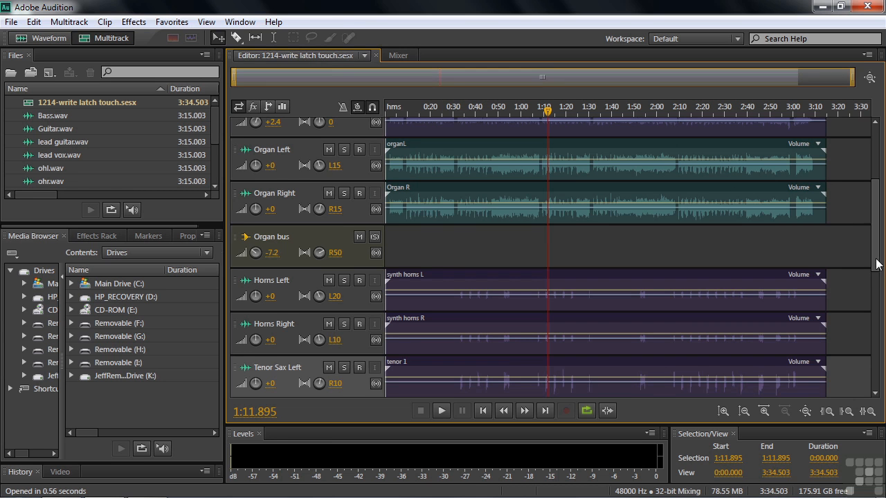
Step: Increase the Vocal track's height in the editor and display its list of automation modes
scroll(858, 235, "up", 5)
left_click_drag(344, 161, 344, 197)
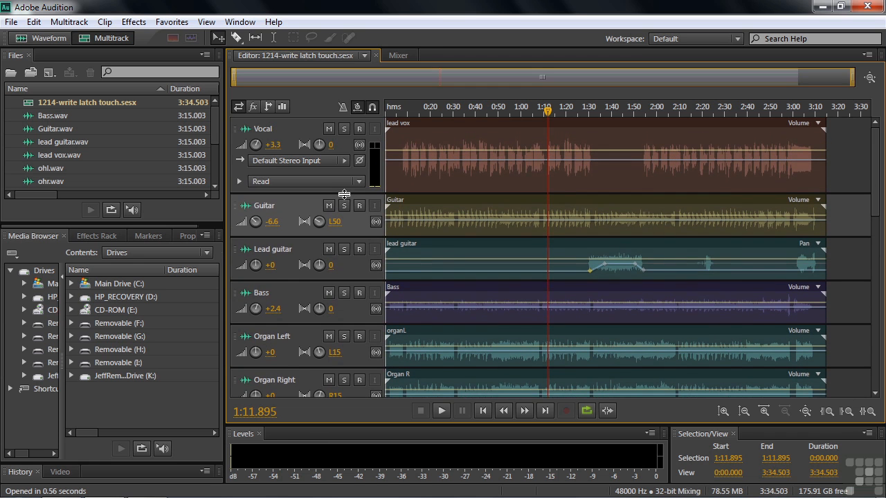
left_click(358, 184)
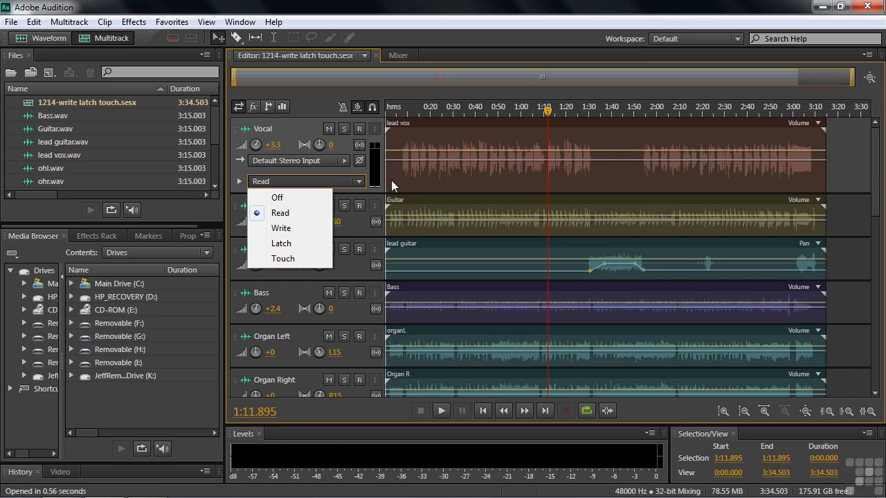
Step: Raise the Drums bus fader to 0.4 dB in the mixer while the session plays, and stop playback
left_click(407, 51)
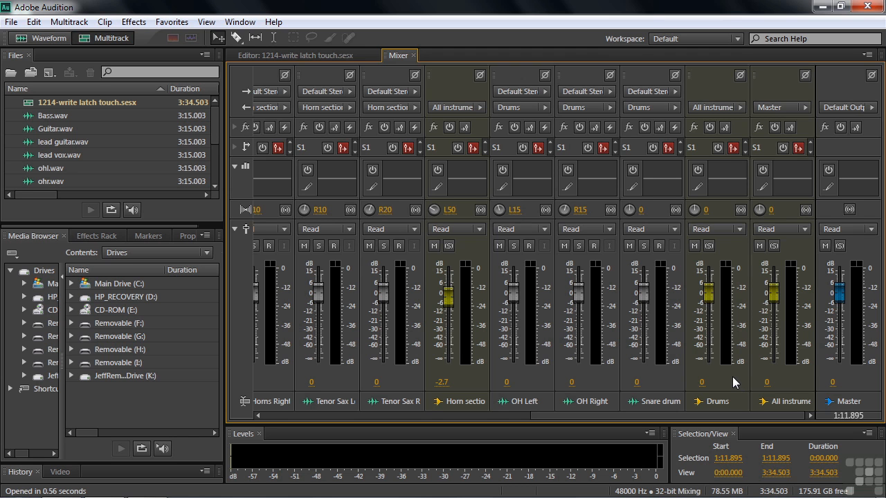
key("space")
mouse_move(709, 301)
left_mouse_down()
mouse_move(708, 359)
mouse_move(705, 280)
mouse_move(706, 294)
left_mouse_up()
key("space")
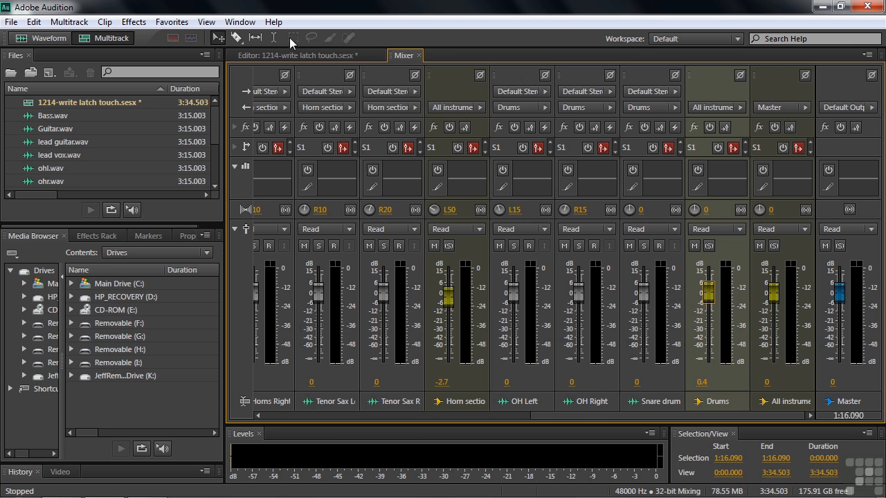
Step: Play the session from about 0:11.6 in the editor while adjusting the Vocal track's volume, ending at +3.3 dB
left_click(290, 55)
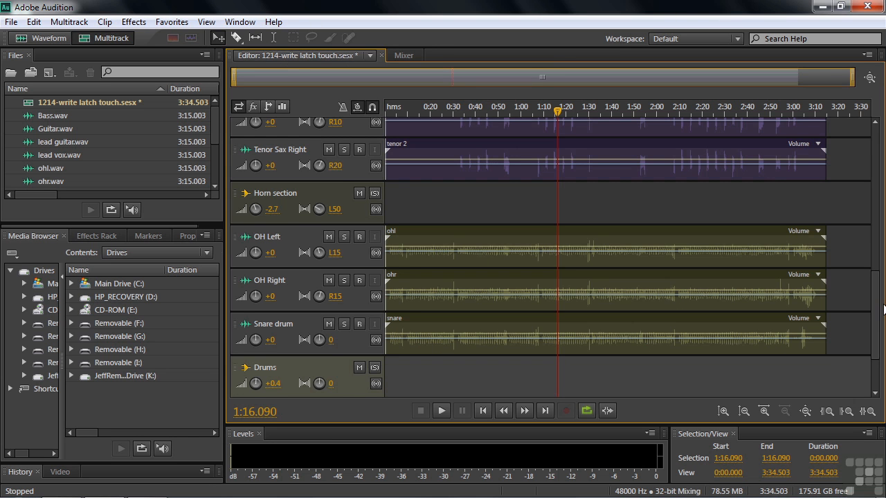
left_click_drag(876, 328, 864, 148)
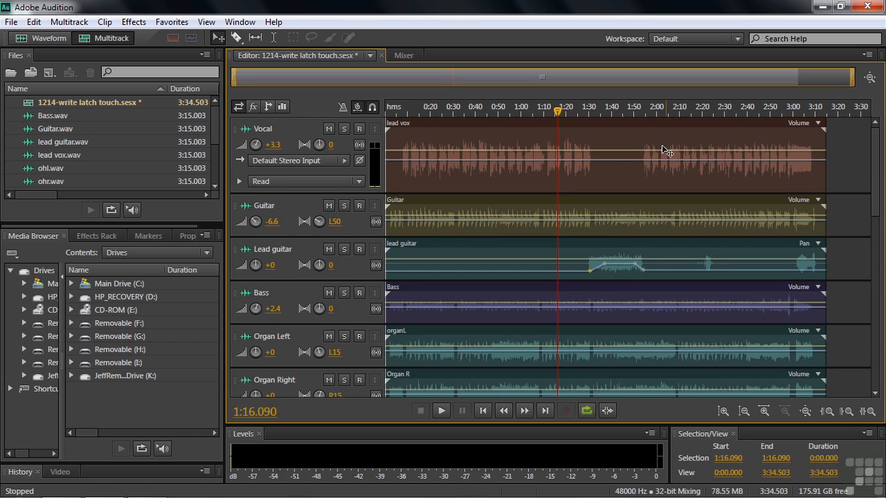
left_click_drag(559, 114, 411, 112)
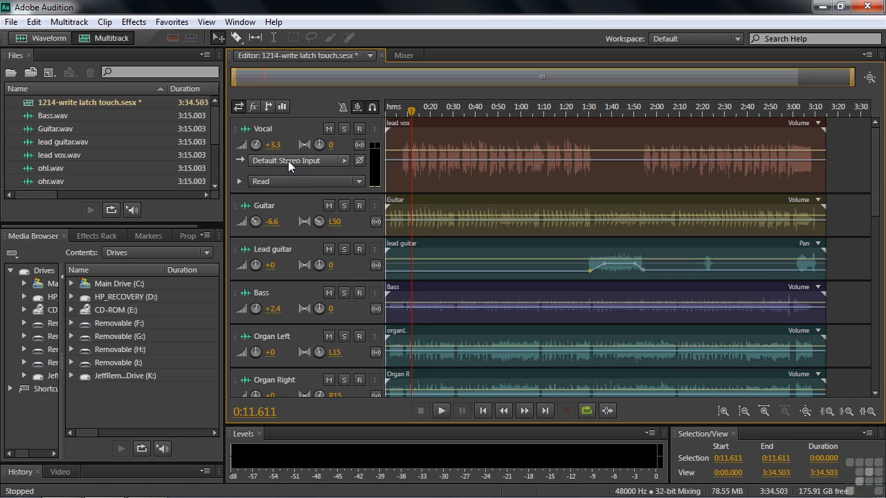
key("space")
left_click_drag(272, 145, 277, 121)
key("space")
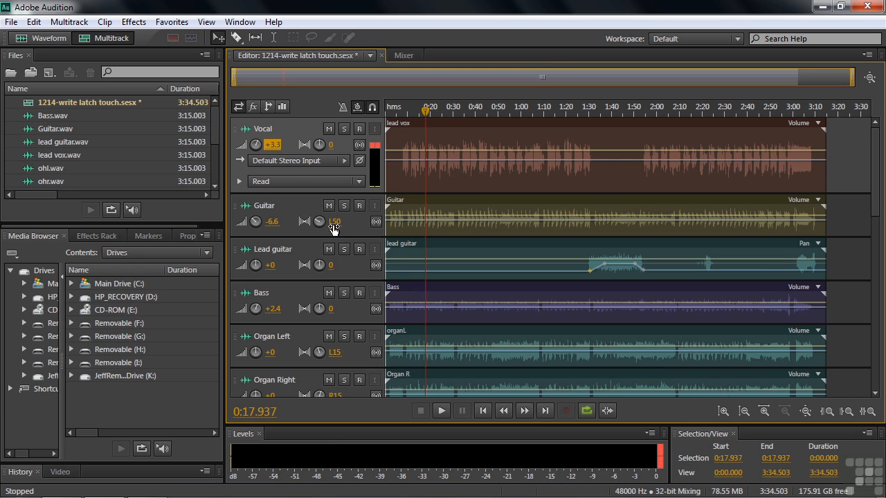
Step: Bring up the mixer and add the Transport and Time panels to the workspace
left_click(404, 55)
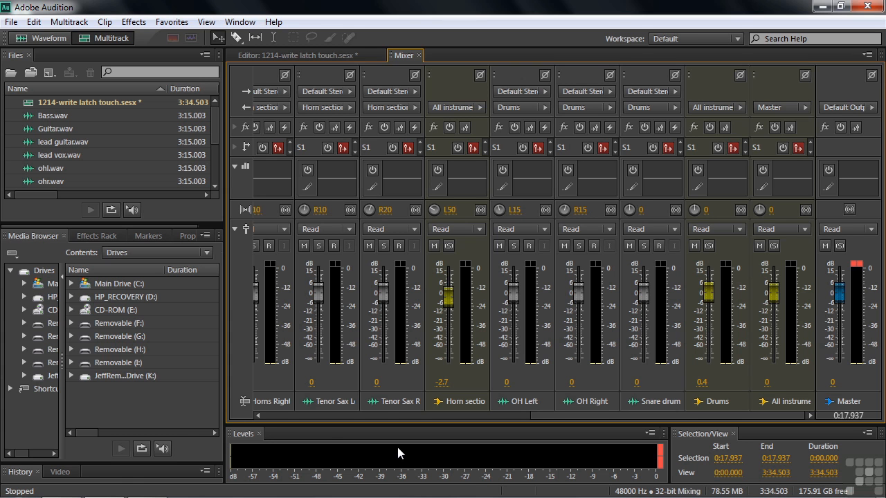
left_click(238, 24)
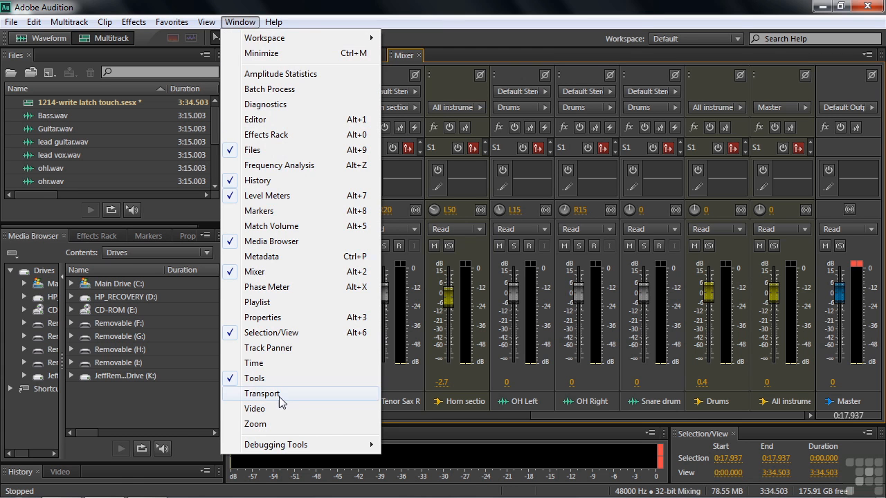
left_click(262, 394)
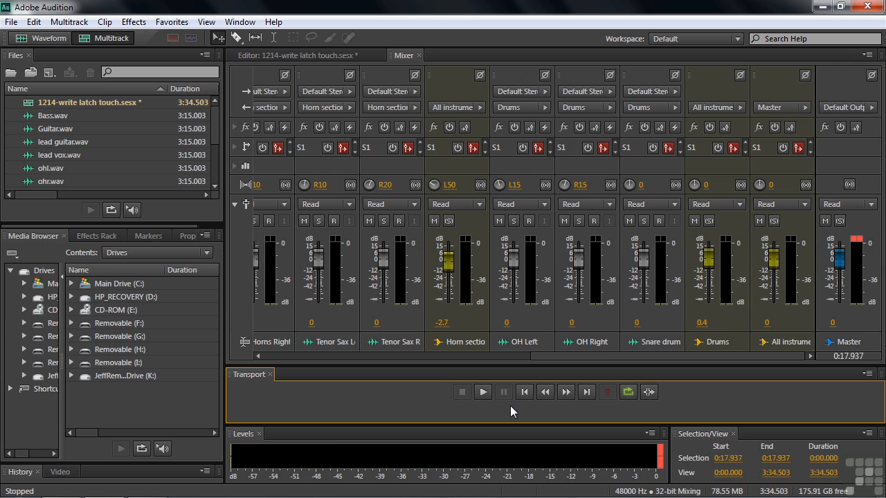
left_click(239, 22)
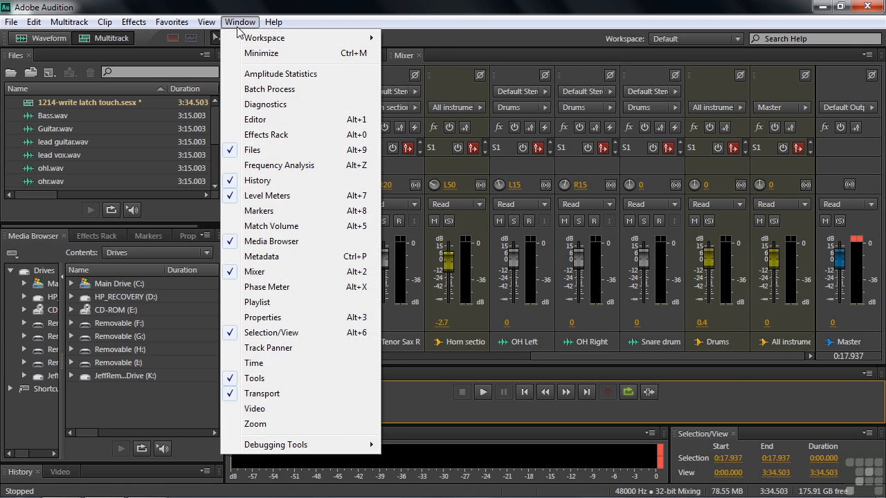
left_click(255, 363)
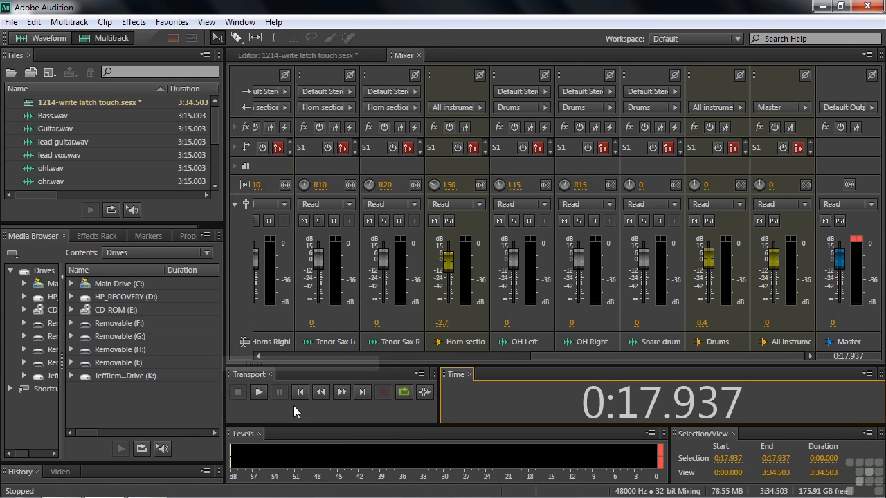
Step: Set the current time to 0:00.000 in the Time panel
left_click(628, 394)
left_click(658, 404)
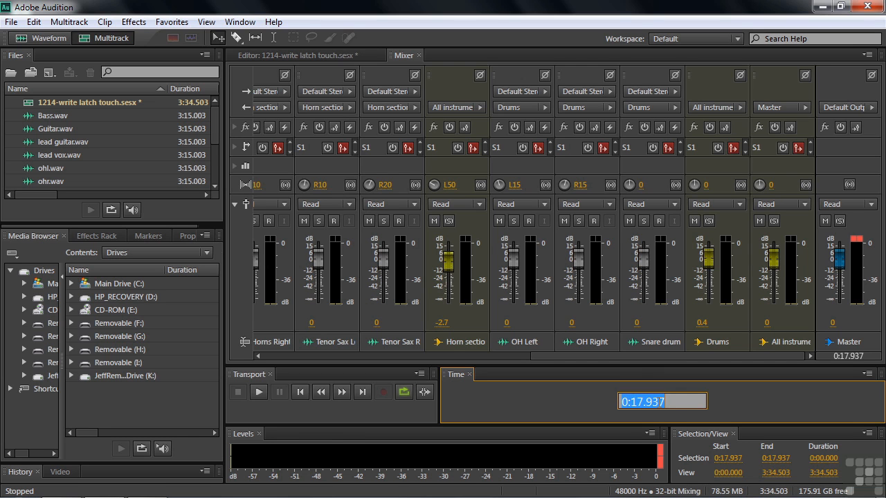
type("000")
key("Return")
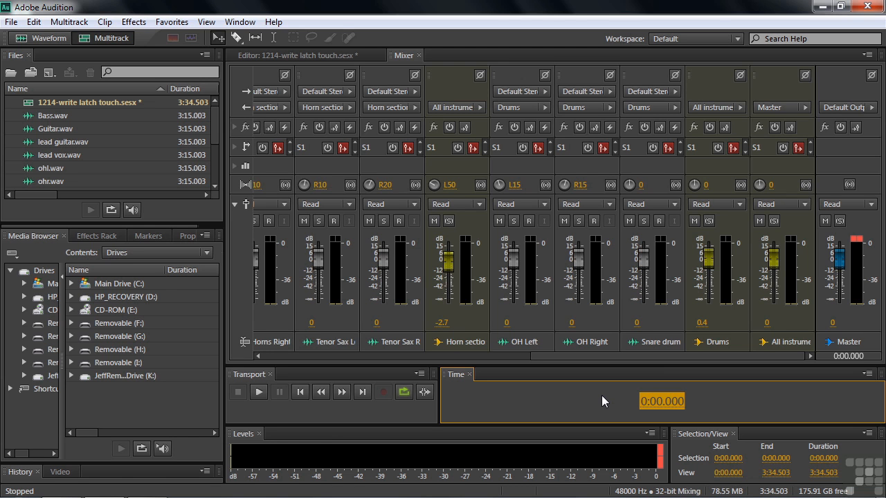
Step: Reset the Default workspace to its original layout
left_click(736, 39)
left_click(714, 184)
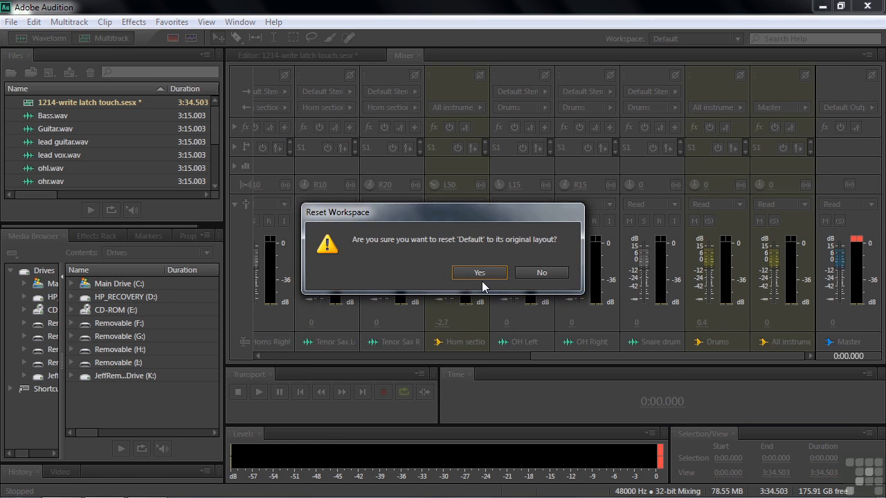
left_click(486, 275)
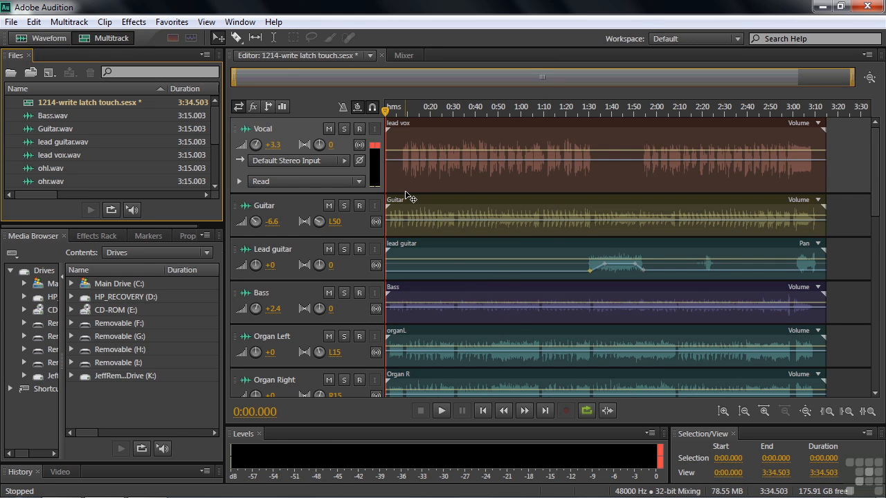
Step: Dock the Editor panel in the Files panel's group, then enlarge that group in height and width beside the mixer
left_click_drag(229, 57, 79, 133)
left_click_drag(83, 220, 81, 447)
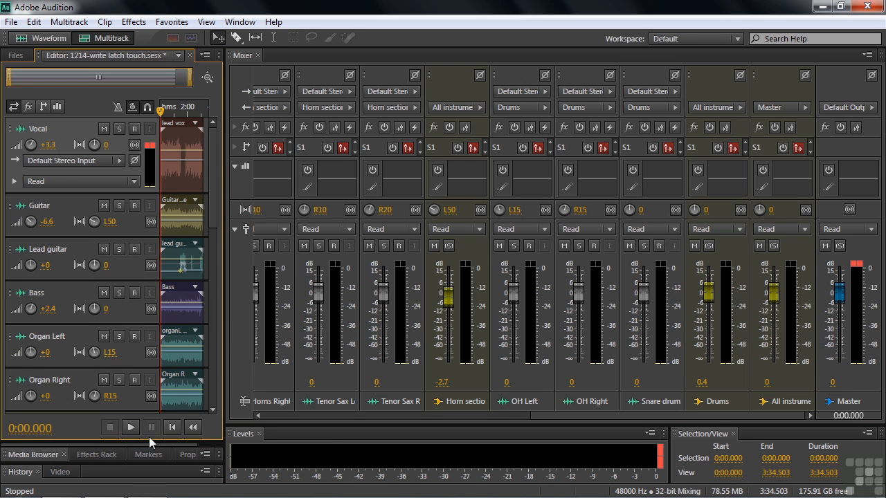
left_click_drag(226, 327, 385, 327)
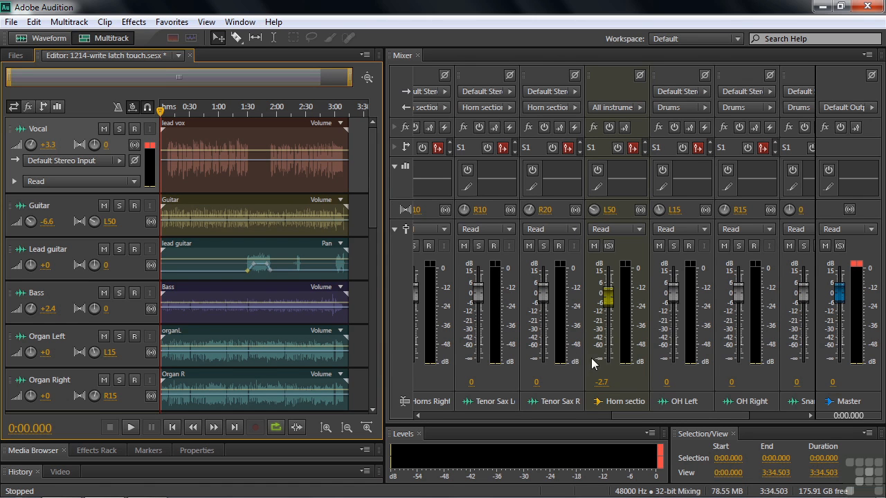
Step: Set the Vocal track's automation mode to Write in the mixer
left_click_drag(658, 416, 434, 428)
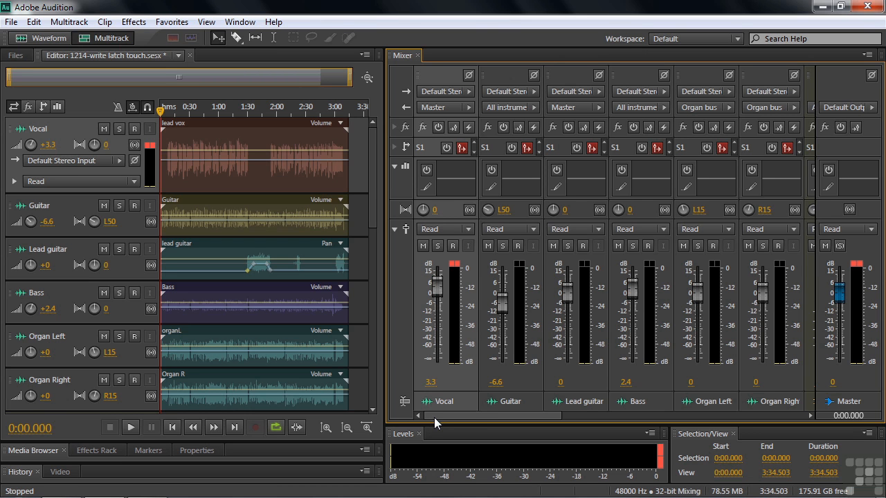
left_click(467, 231)
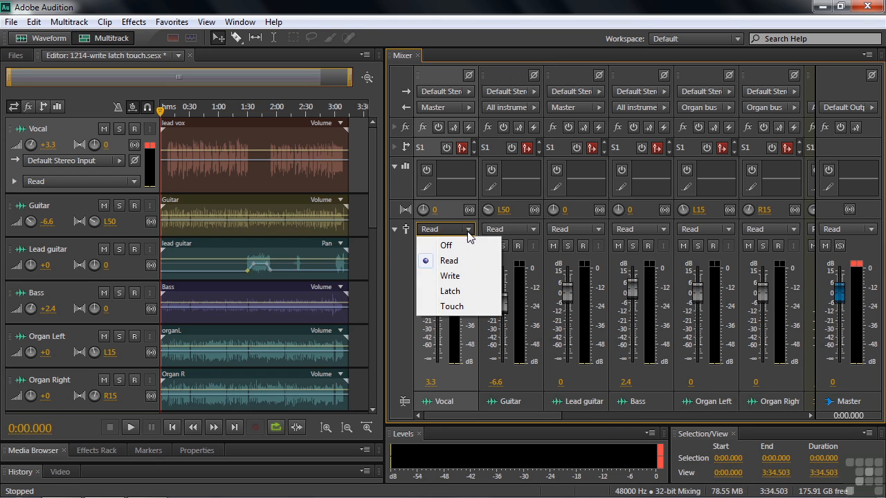
left_click(462, 277)
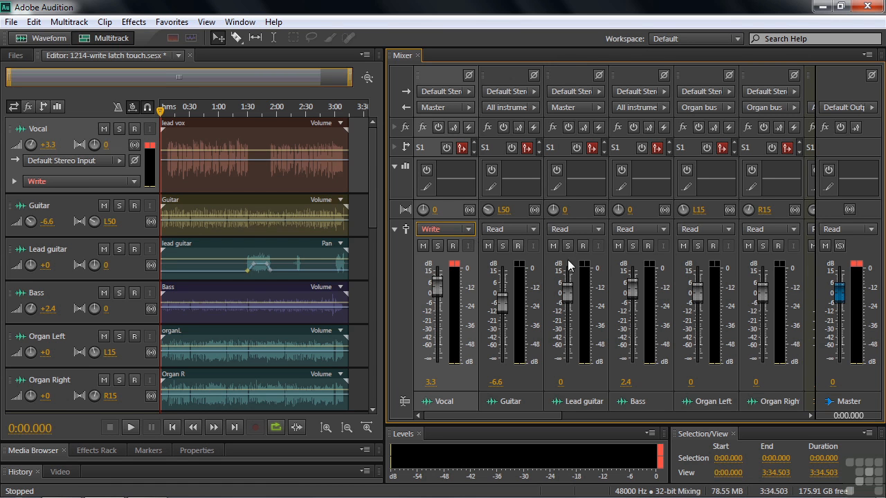
Step: Solo the Vocal track and place the playhead at about 0:07.8, where the vocals begin
left_click(119, 129)
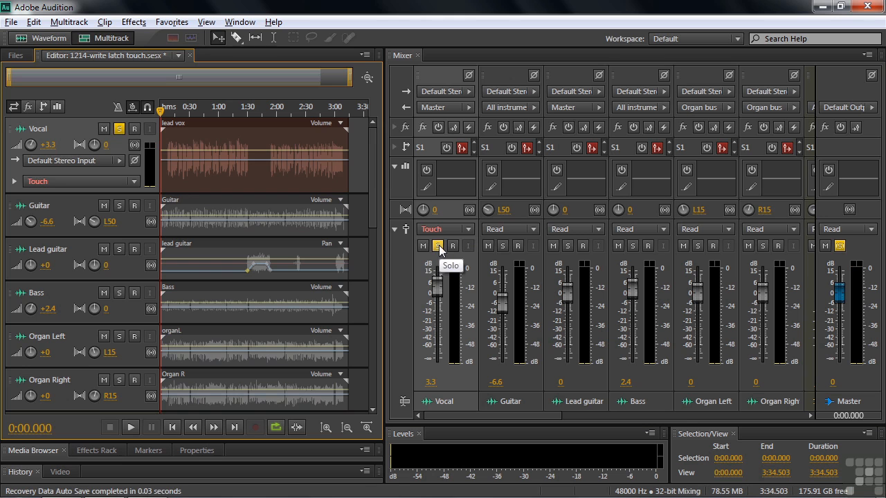
left_click_drag(162, 111, 168, 112)
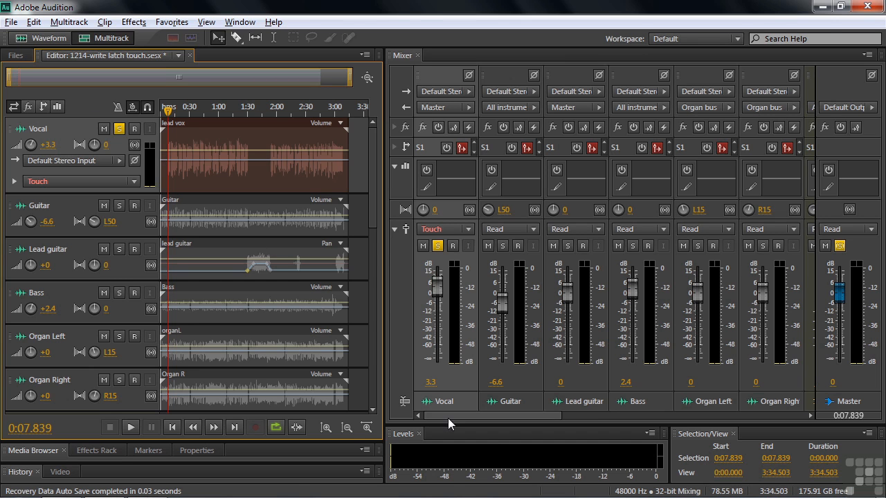
Step: Switch the Vocal track back to Write mode and record its volume fader moves during playback until about 0:21, ending at 2.9 dB
left_click(468, 229)
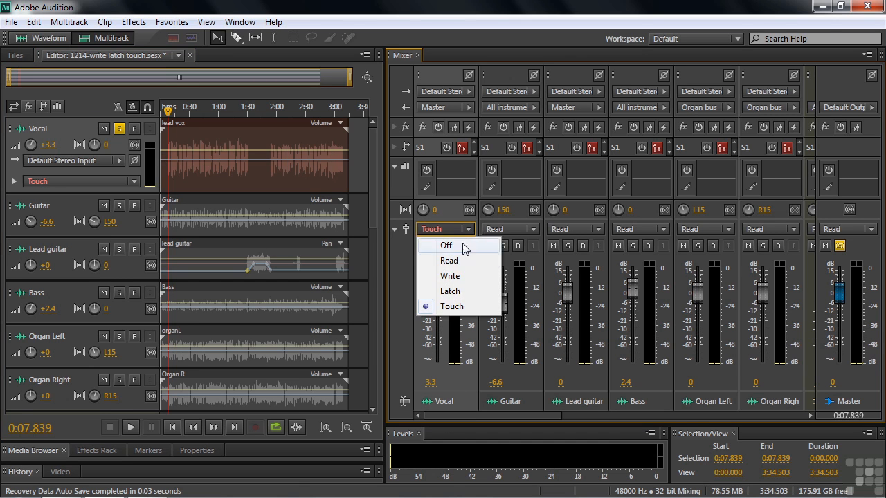
left_click(457, 277)
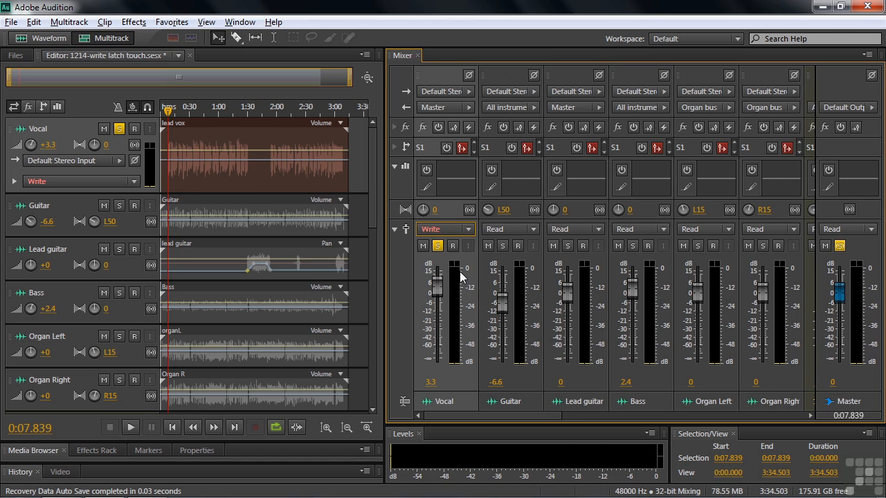
key("space")
mouse_move(436, 286)
left_mouse_down()
mouse_move(436, 330)
mouse_move(432, 276)
mouse_move(436, 333)
mouse_move(435, 291)
mouse_move(444, 279)
left_mouse_up()
key("space")
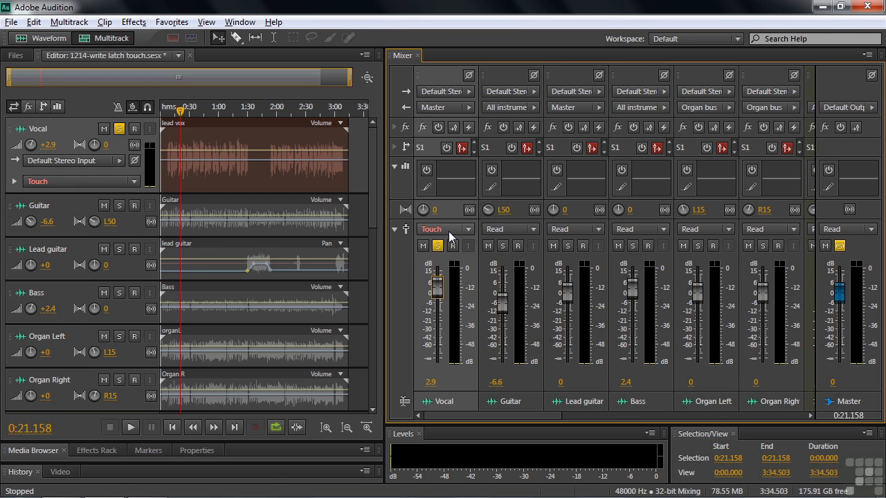
Step: Show the Vocal track's automation lane to examine the volume keyframes recorded up to about 0:21
left_click(14, 181)
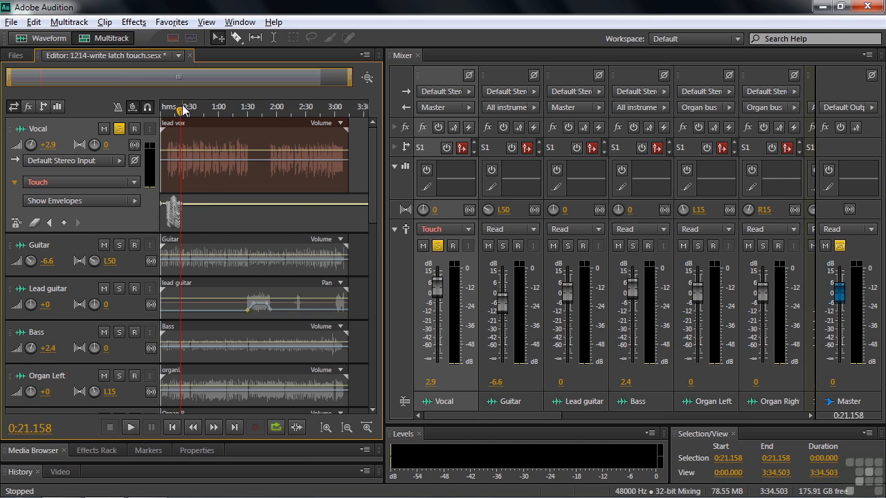
scroll(159, 107, "up", 5)
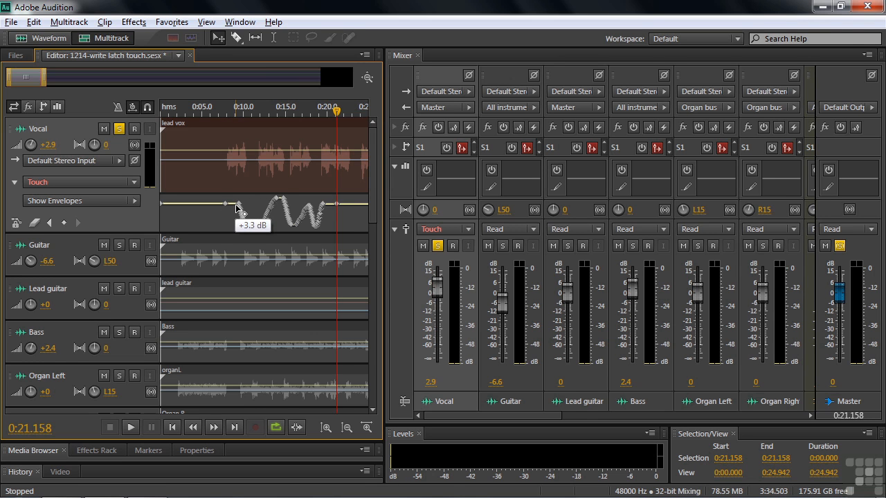
left_click(337, 205)
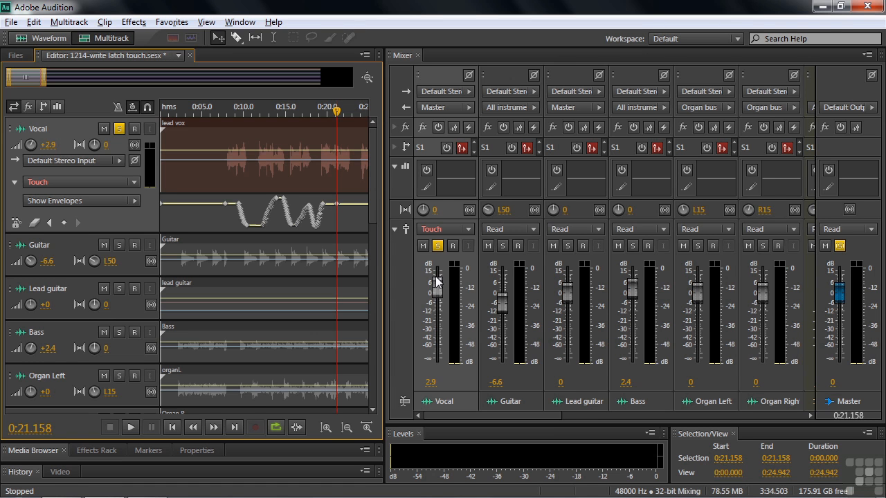
Step: Record volume fader moves on the Vocal track in Touch mode from about 0:21 to 0:41, releasing the fader between moves
left_click_drag(436, 283, 436, 331)
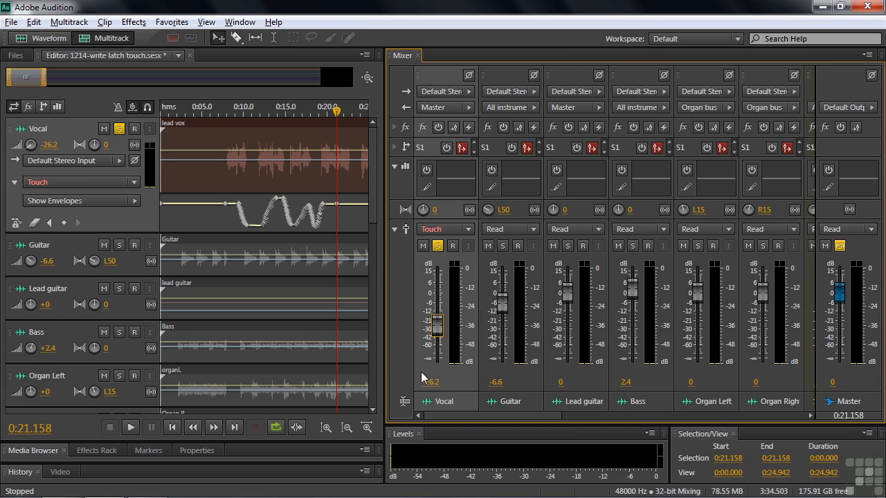
key("space")
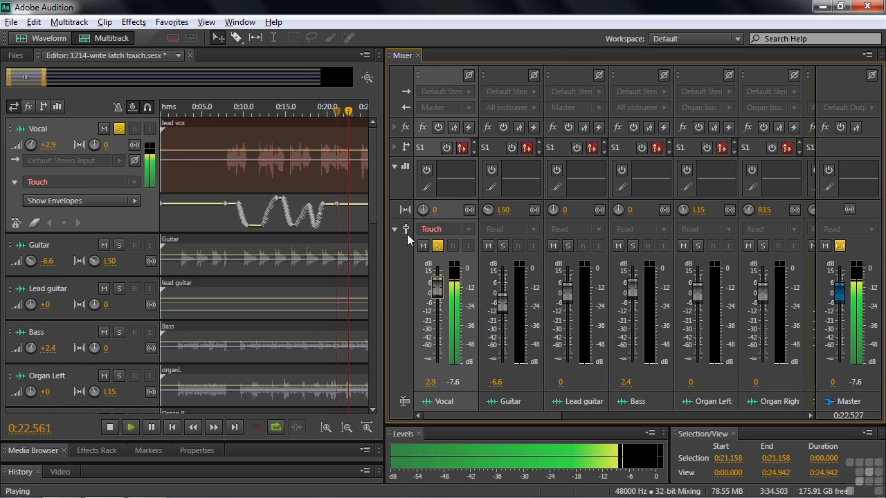
left_click_drag(436, 284, 436, 341)
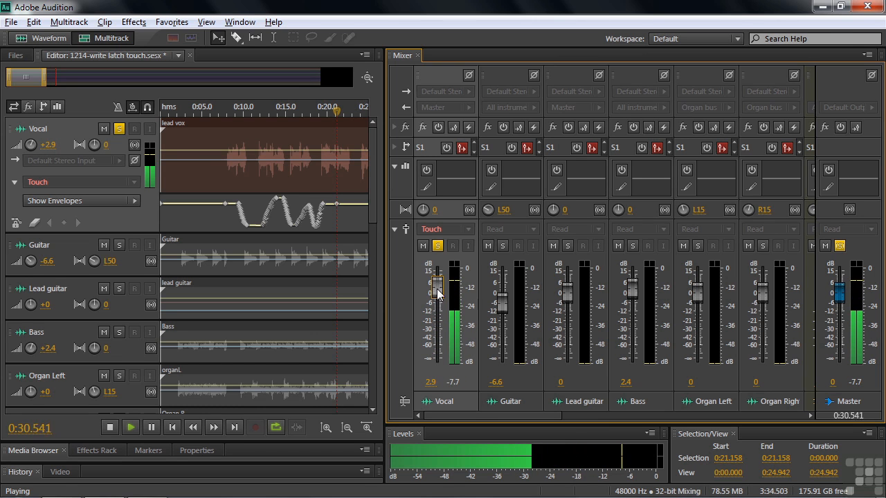
left_click_drag(437, 293, 438, 340)
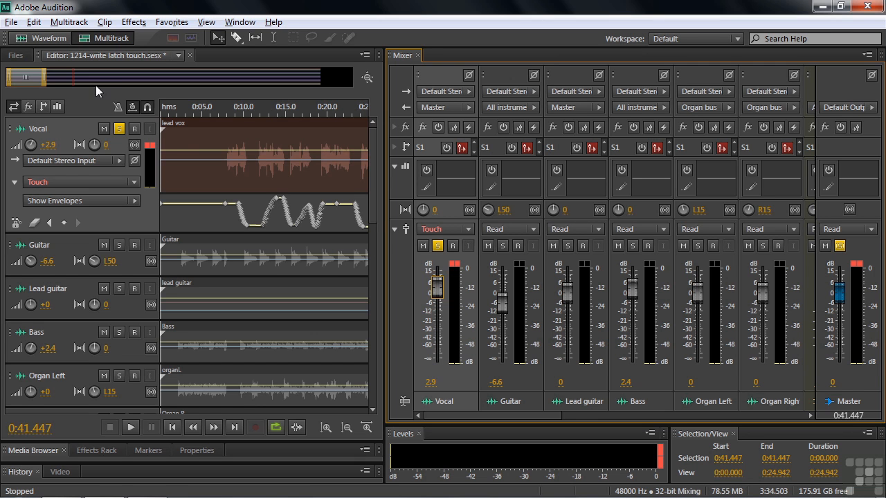
left_click_drag(27, 76, 50, 81)
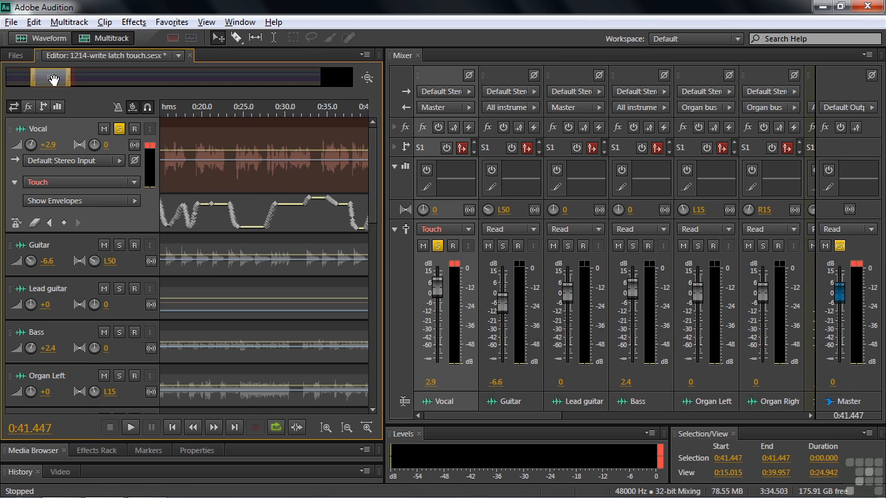
left_click_drag(48, 79, 65, 80)
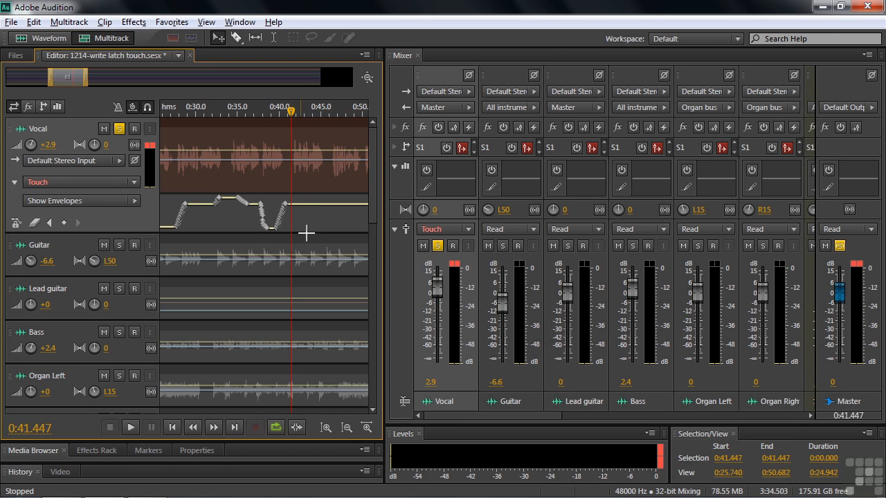
Step: Set the Vocal track's automation mode to Latch and place the playhead at about 0:45
left_click(459, 231)
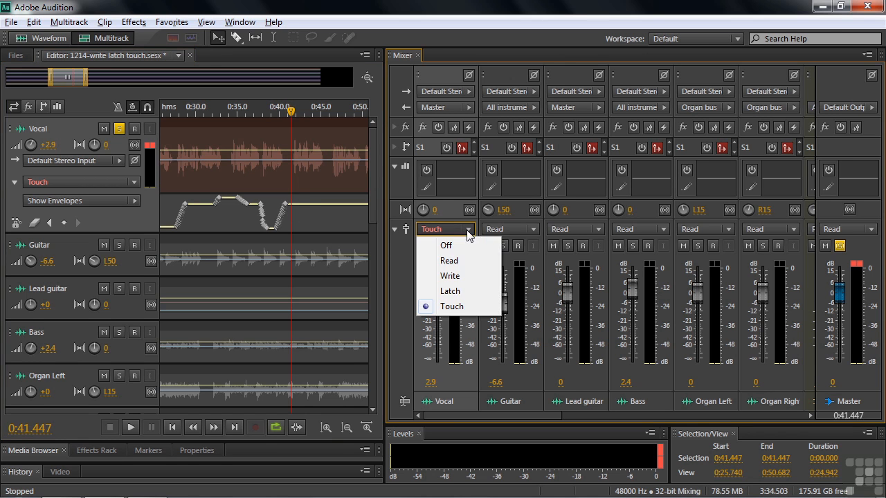
left_click(448, 291)
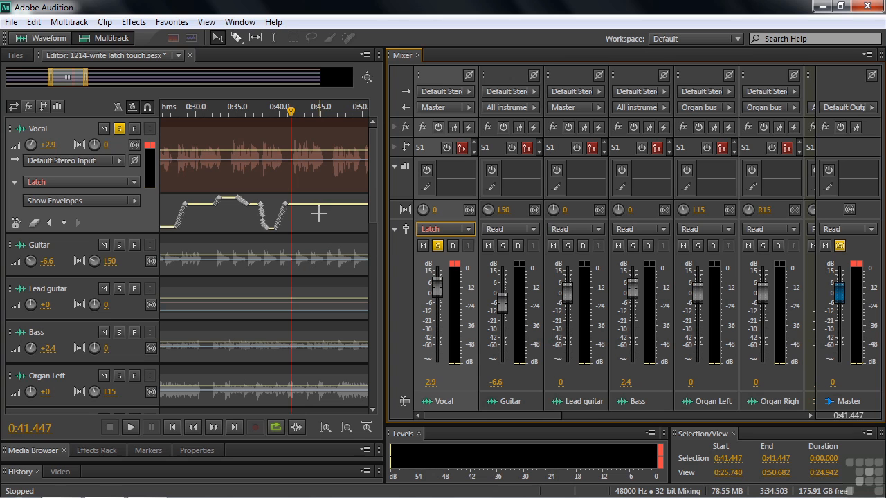
left_click(292, 113)
key("space")
key("space")
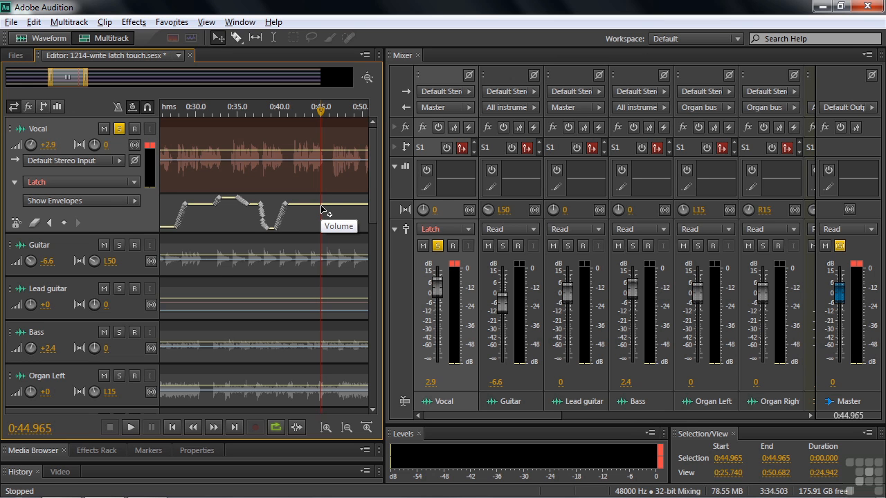
Step: Record the Vocal track's volume fader moves in Latch mode from about 0:45 to 0:53, ending at -27.8 dB
key("space")
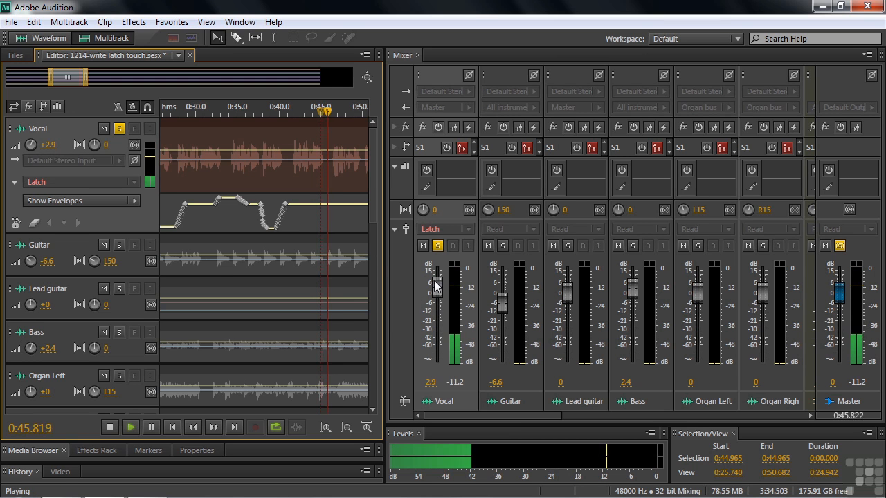
left_click_drag(438, 286, 437, 330)
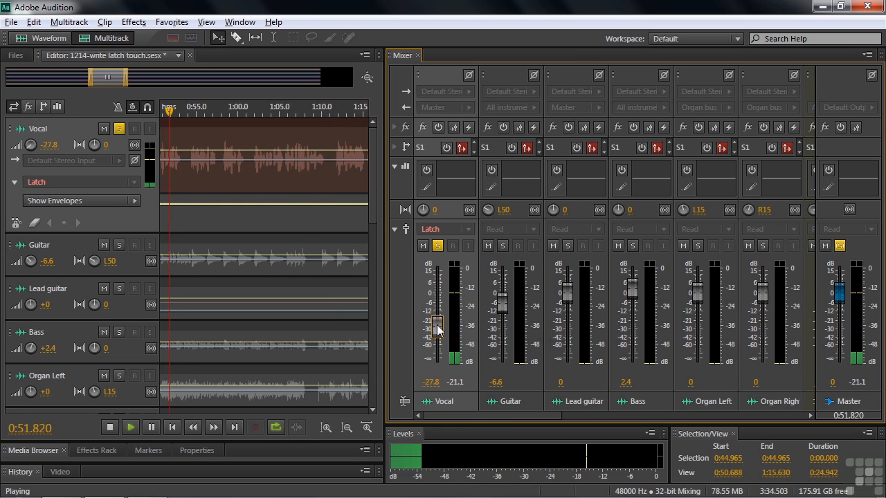
key("space")
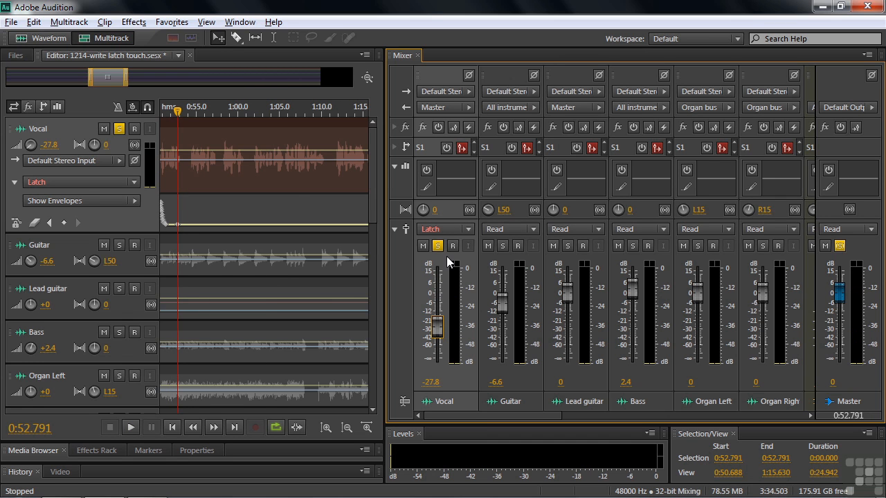
left_click_drag(109, 79, 85, 80)
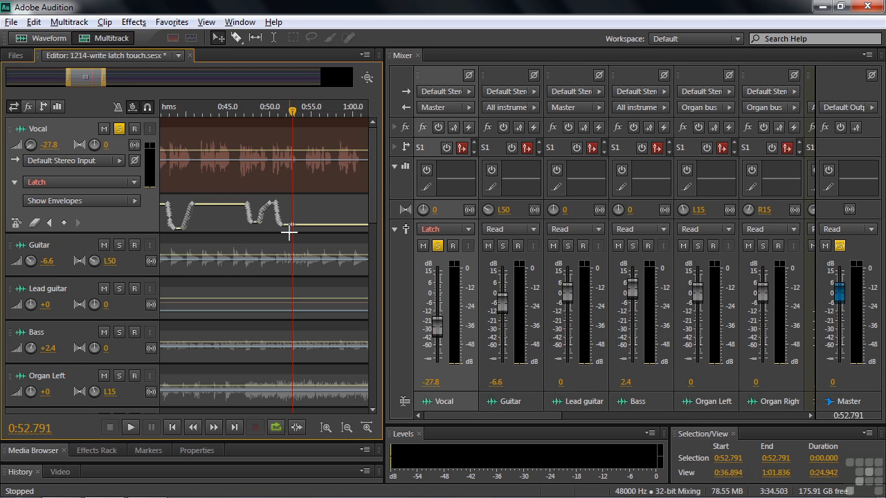
left_click_drag(105, 78, 41, 83)
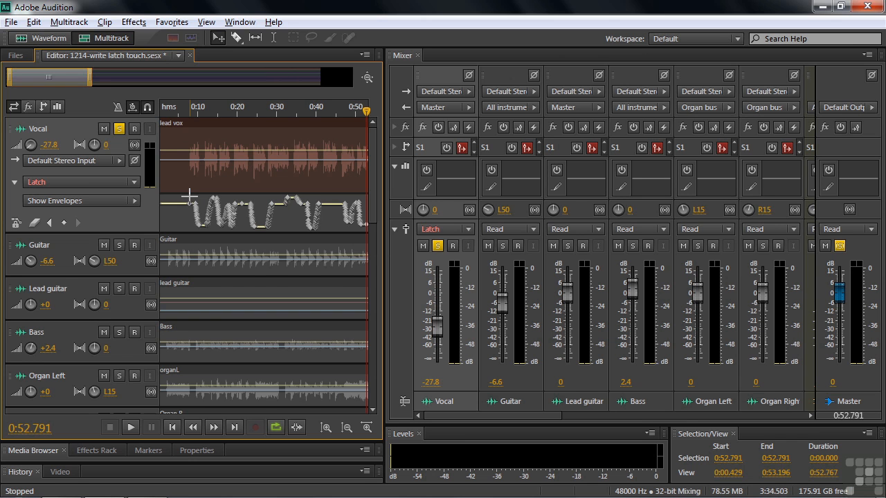
Step: Set the minimum time for keyframe interval thinning to 200 ms in the Multitrack preferences
left_click(33, 22)
mouse_move(241, 479)
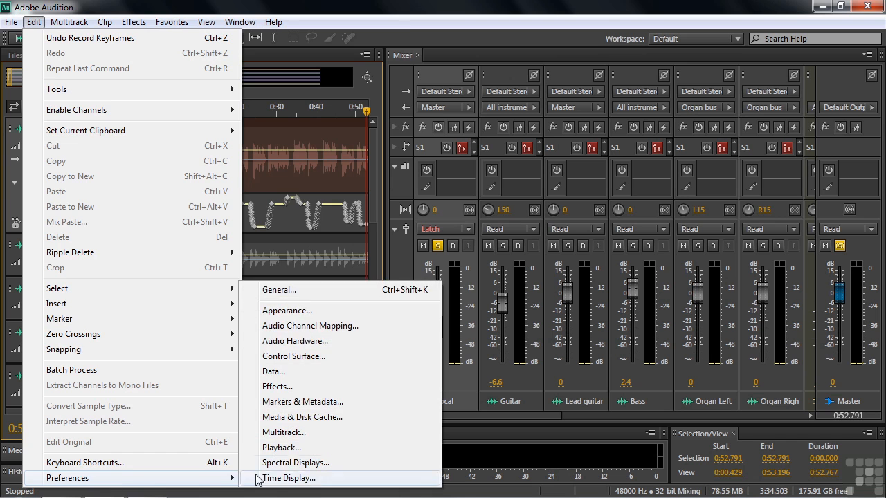
left_click(302, 432)
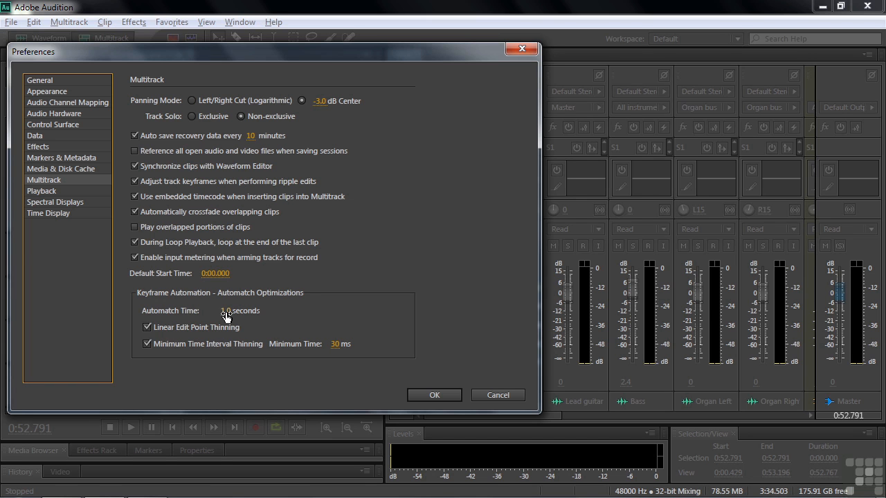
left_click(336, 344)
type("200")
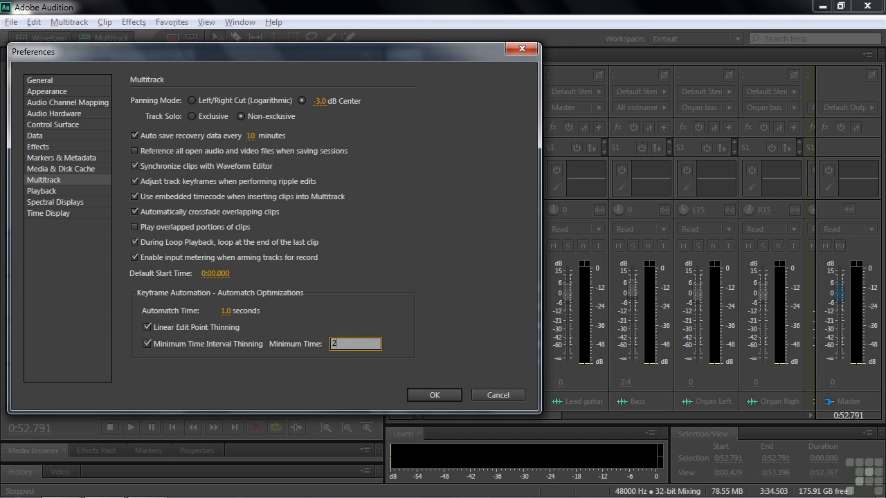
left_click(433, 397)
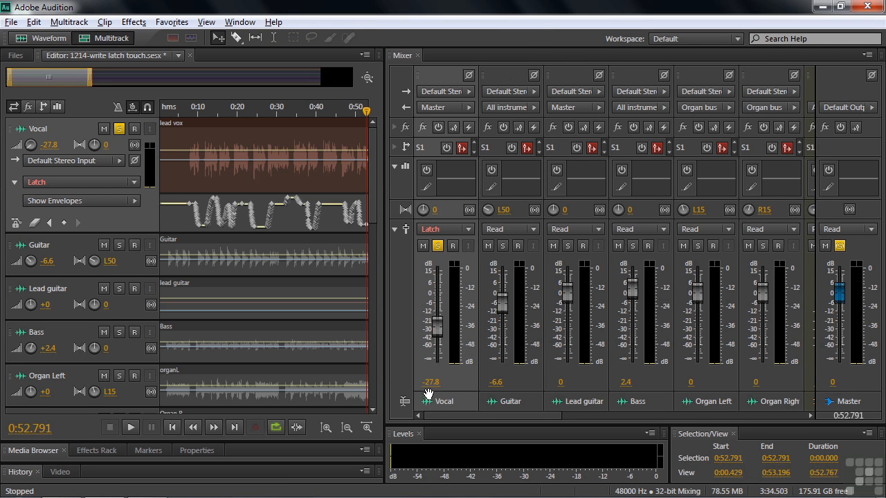
Step: Record another Latch-mode volume pass on the Vocal track from about 0:58 to 1:08, ending at 3.3 dB
left_click_drag(53, 80, 101, 86)
left_click_drag(244, 113, 264, 112)
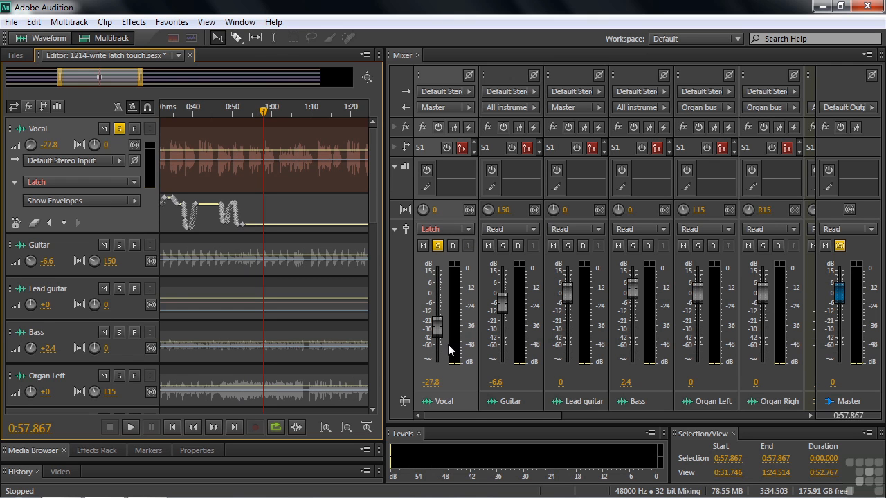
key("space")
left_click_drag(435, 331, 441, 293)
key("space")
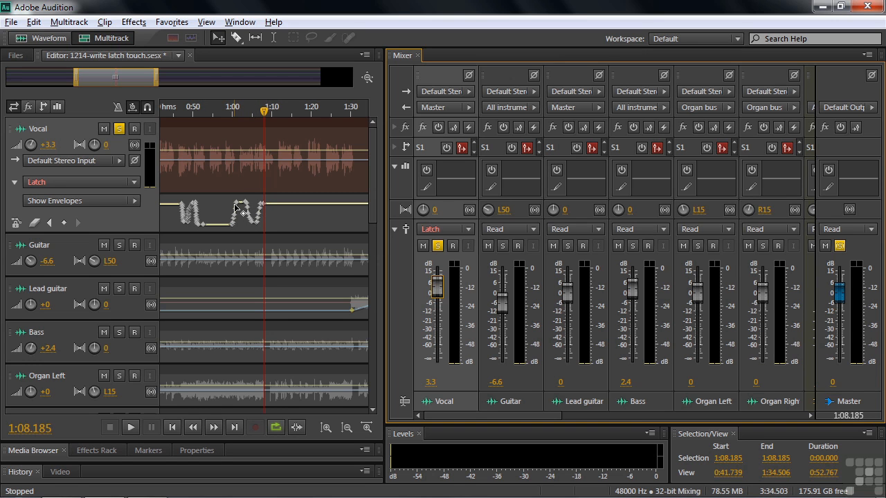
Step: Play back the Vocal track's newly recorded volume automation from about 0:59 to 1:05
mouse_move(228, 225)
left_click_drag(263, 111, 233, 127)
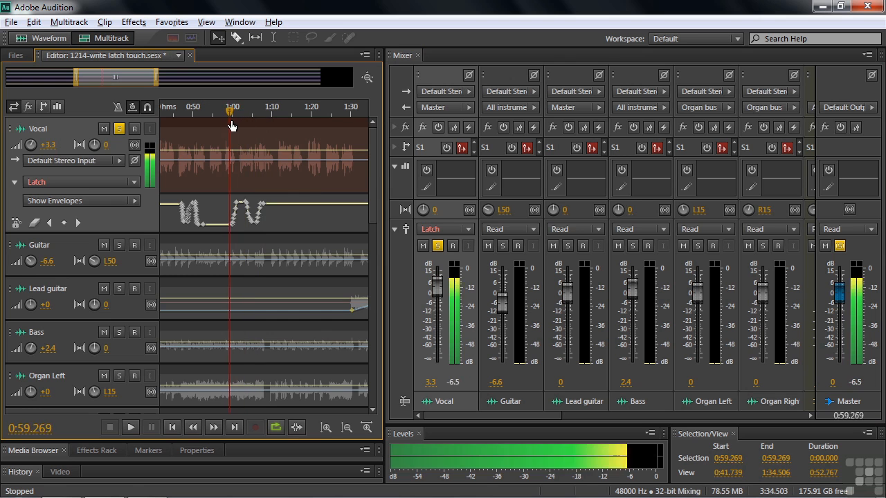
key("space")
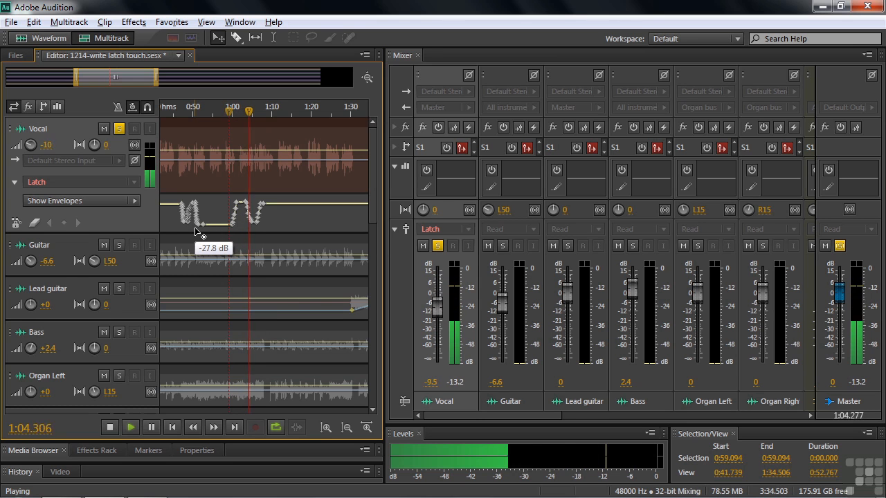
key("space")
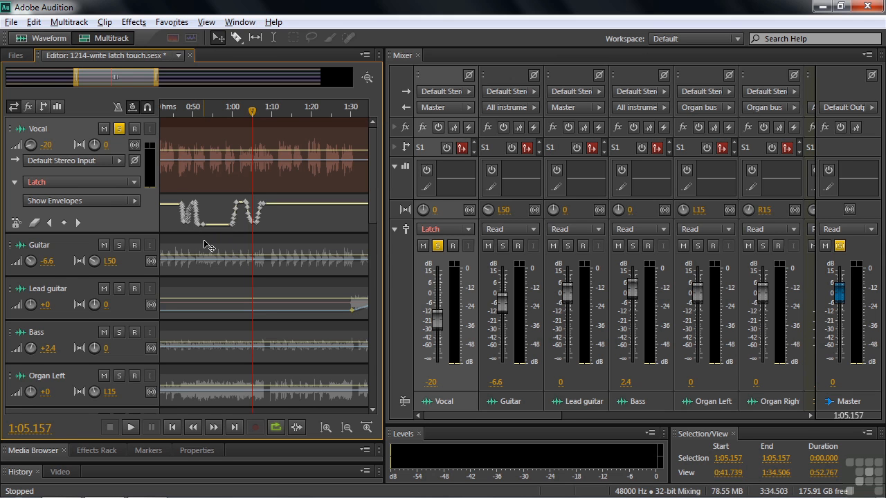
Step: Delete the Vocal track's volume keyframes after about 0:50
left_click_drag(75, 78, 4, 81)
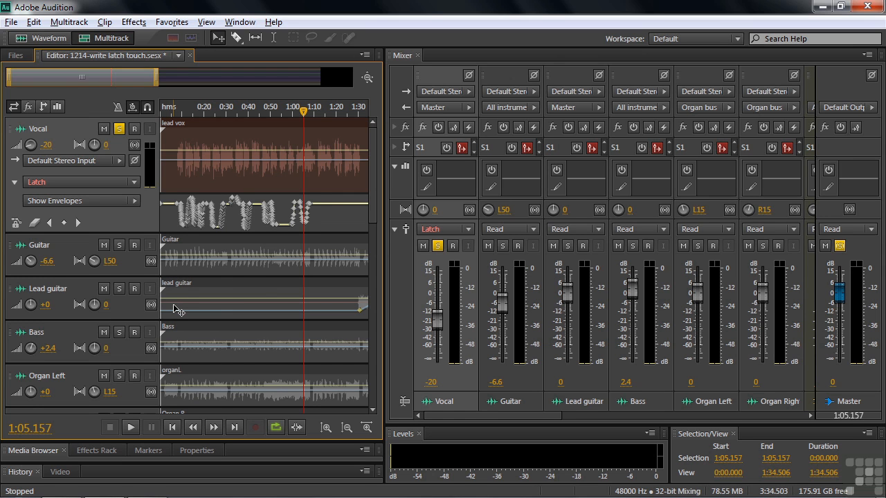
left_click(292, 224)
key("Delete")
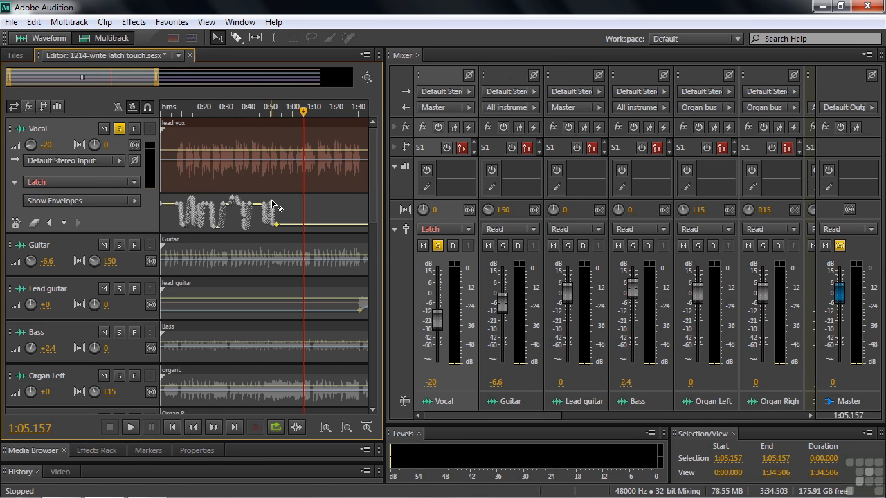
left_click(271, 203, "shift")
key("Delete")
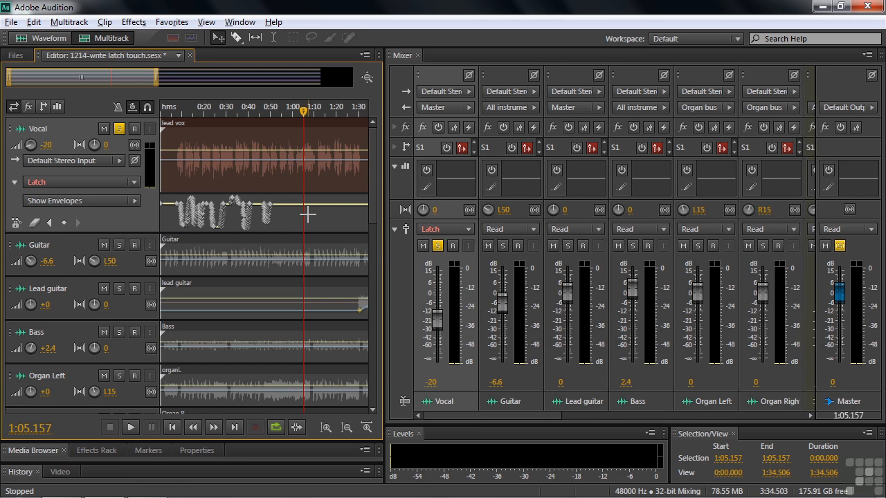
Step: Try to record a Latch-mode fader move on the Vocal track from about 1:05 with its envelope temporarily protected
left_click(15, 224)
key("space")
mouse_move(436, 322)
left_mouse_down()
mouse_move(436, 337)
mouse_move(437, 295)
mouse_move(442, 326)
left_mouse_up()
key("space")
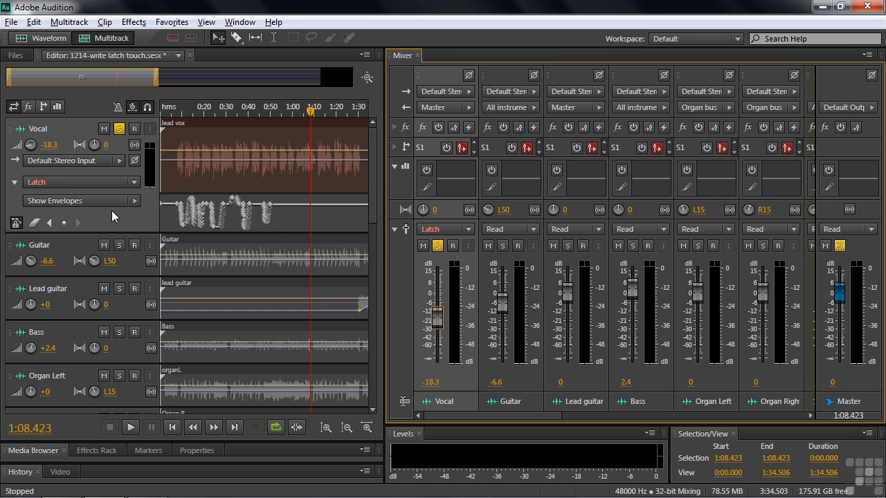
left_click(16, 223)
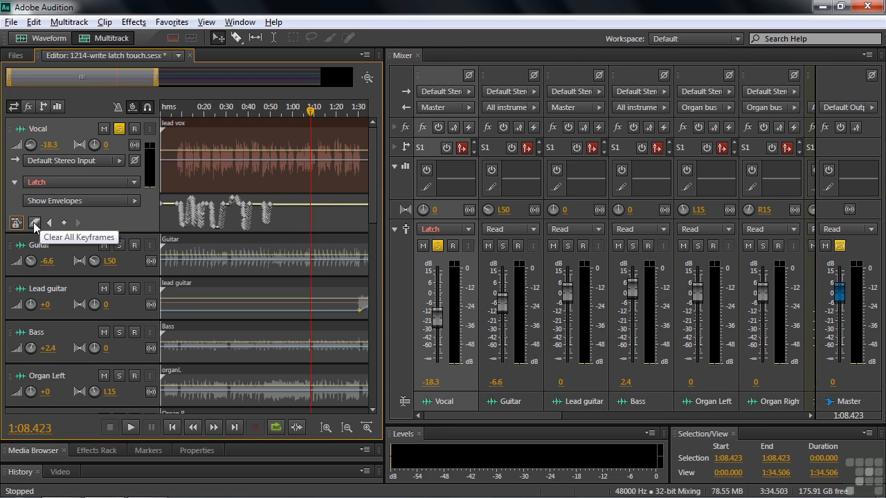
Step: Clear all of the Vocal track's volume keyframes and set its volume to 3 dB
left_click(34, 222)
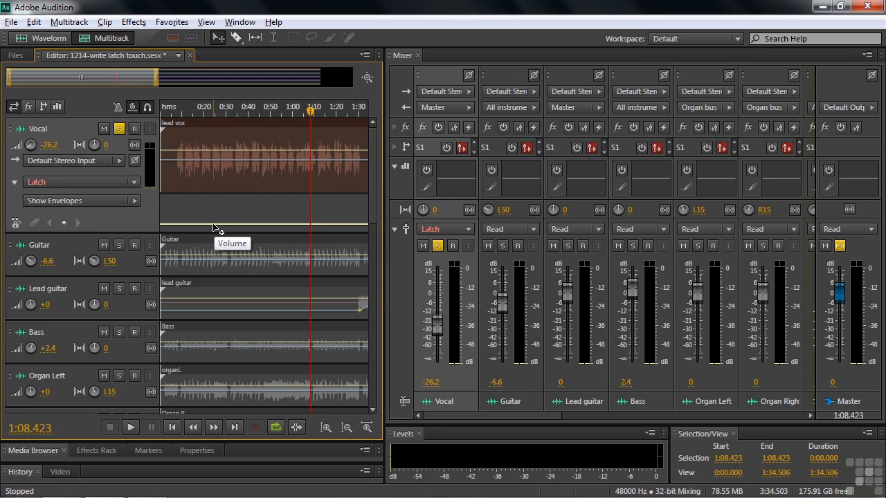
left_click(71, 147)
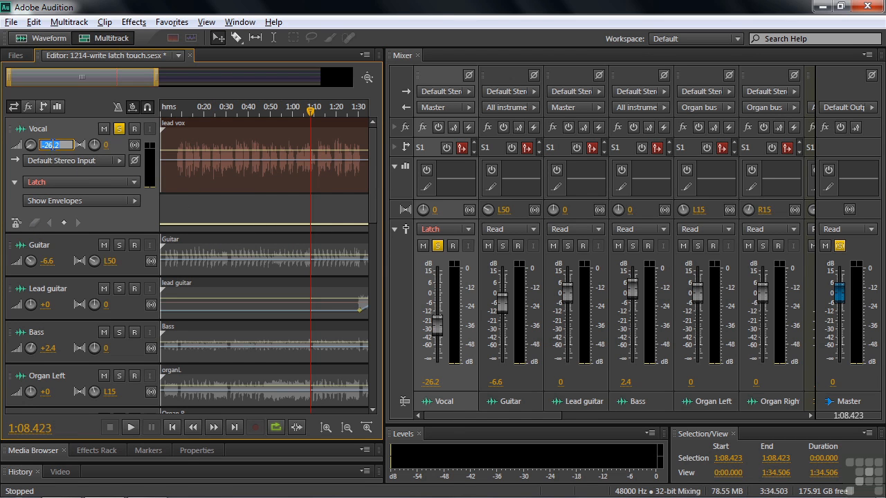
type("3")
key("Return")
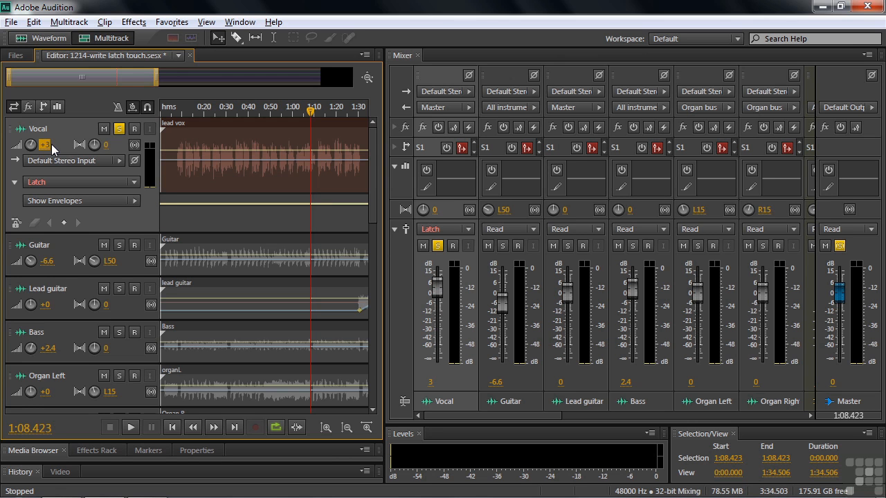
Step: Set the Vocal track's automation mode to Read
left_click(133, 183)
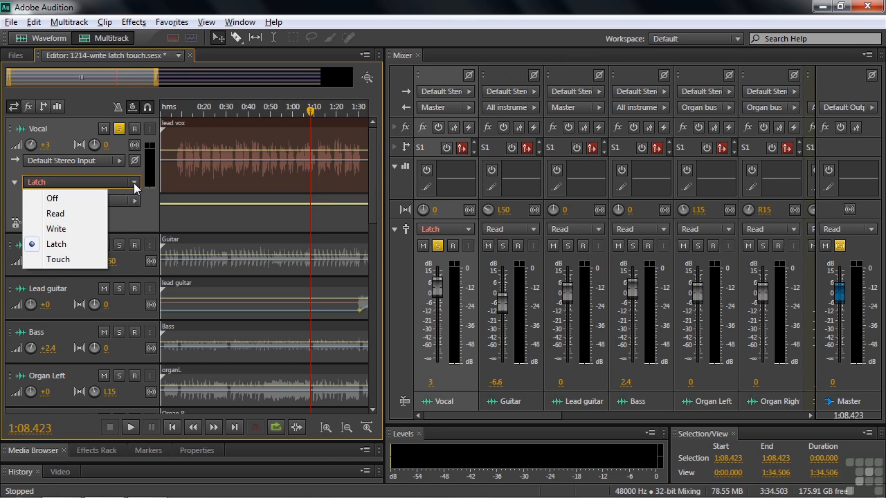
left_click(79, 209)
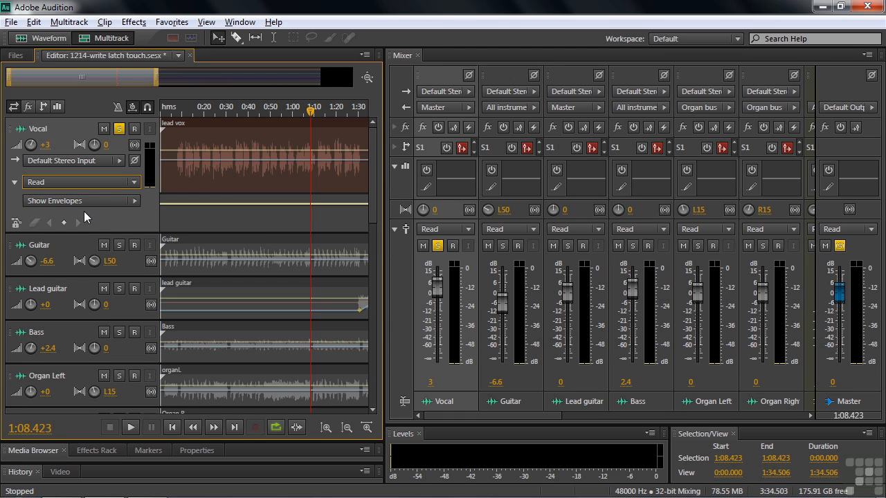
Step: Draw four zigzag volume keyframes on the Vocal track and, during playback, move the second one to about 0:15 at -21.6 dB
left_click(182, 203)
left_click_drag(206, 205, 256, 221)
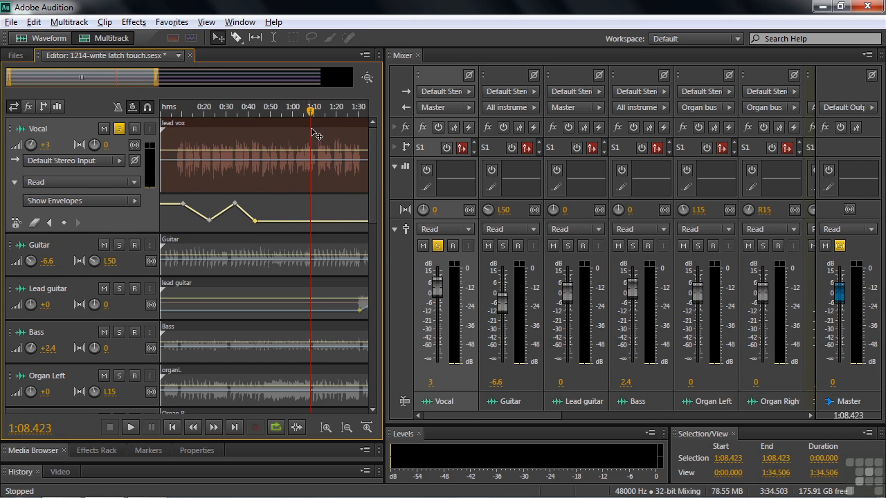
left_click(175, 137)
key("space")
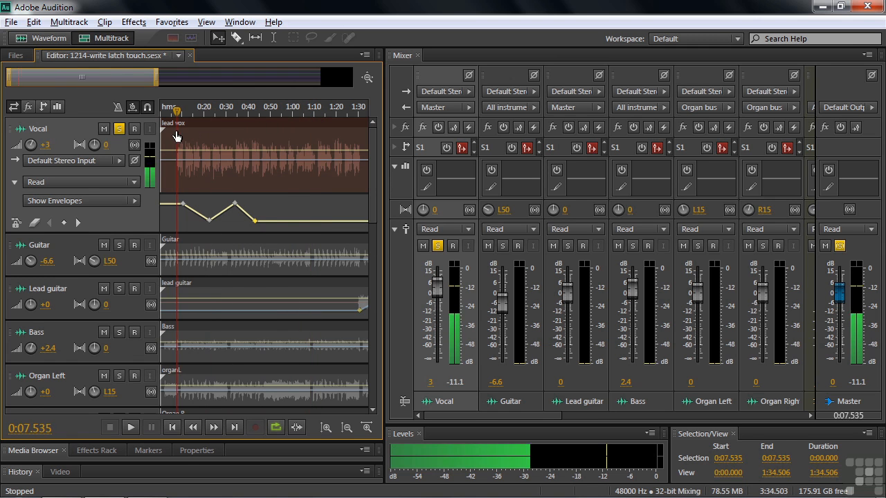
key("space")
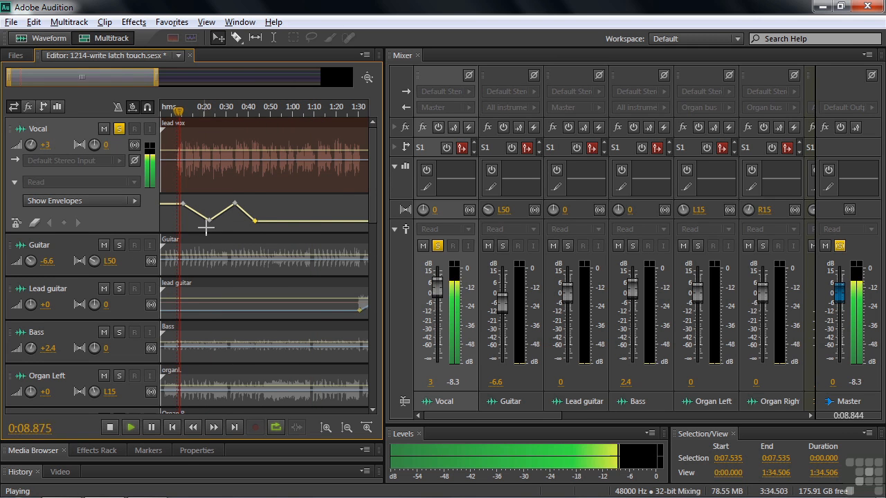
left_click_drag(209, 220, 195, 223)
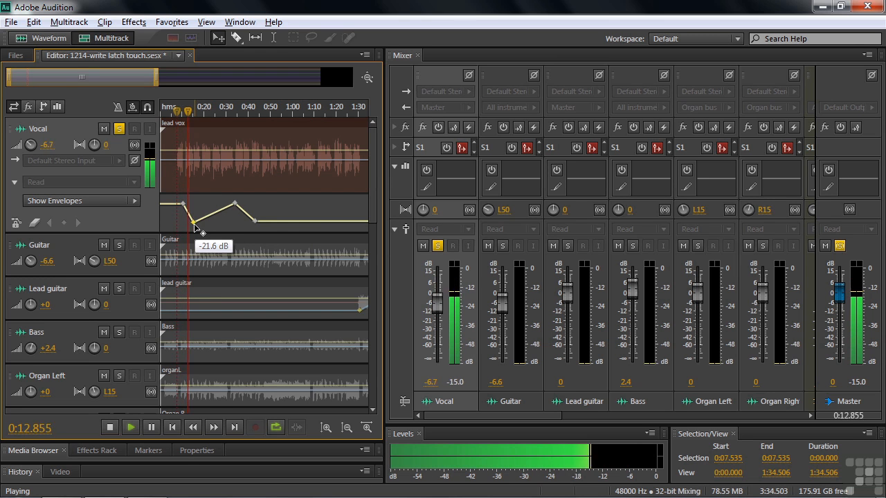
key("space")
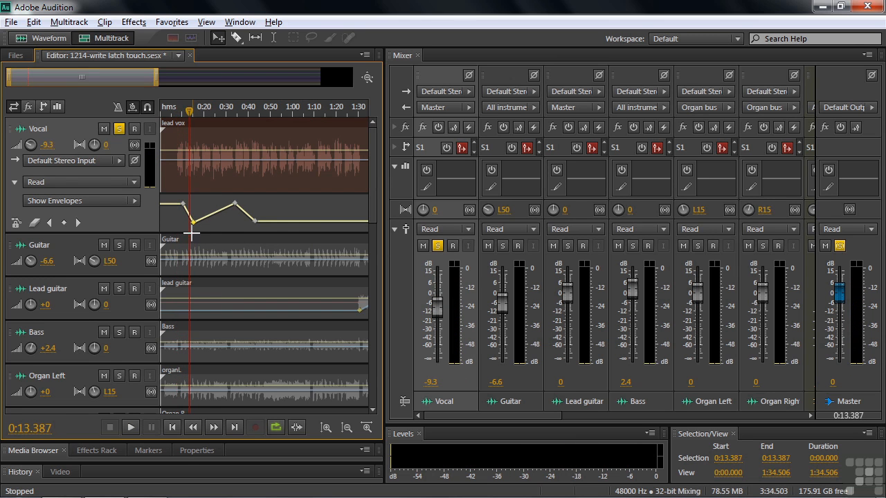
Step: Set the Vocal track's automation mode to Off and play from about 0:09 to hear it without the envelope
left_click(134, 183)
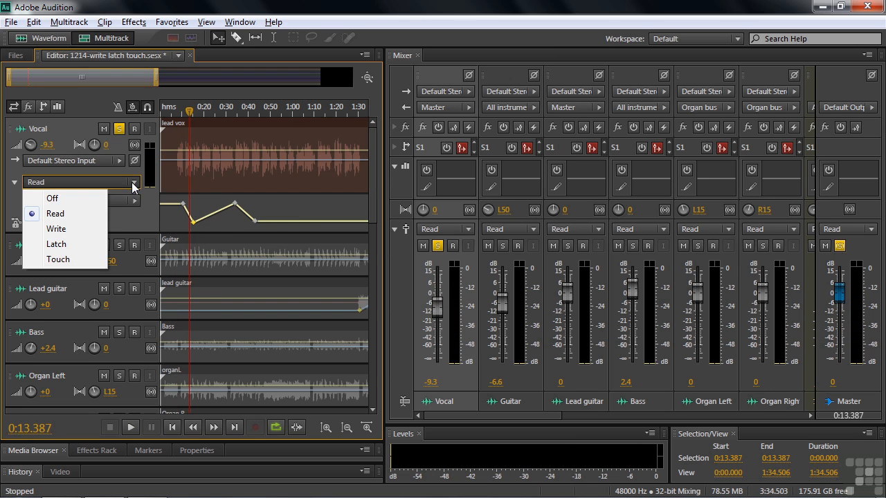
left_click(64, 199)
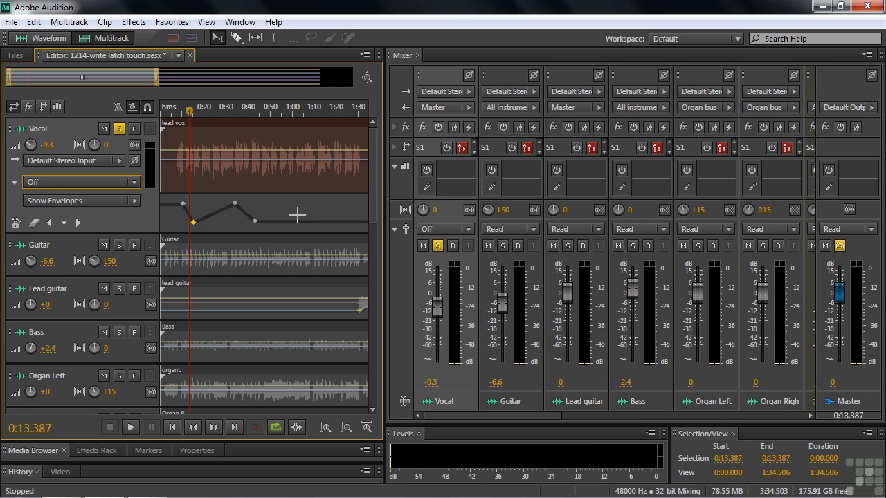
left_click_drag(189, 113, 180, 112)
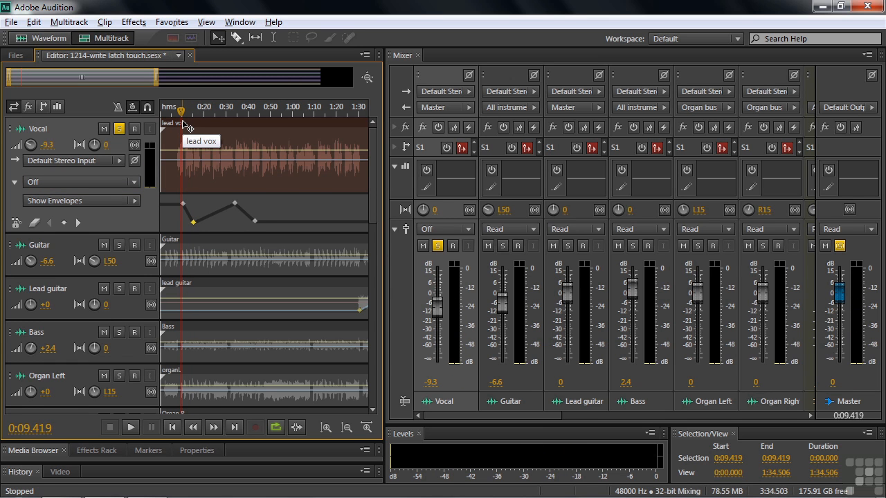
key("space")
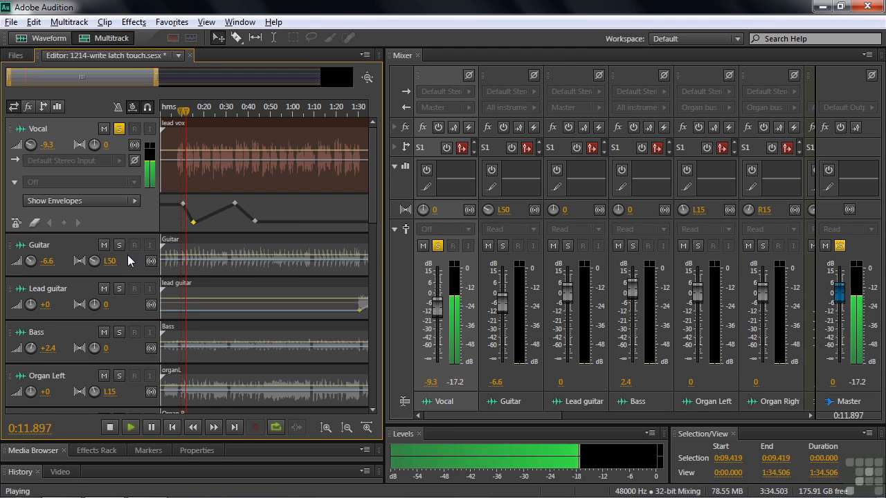
key("space")
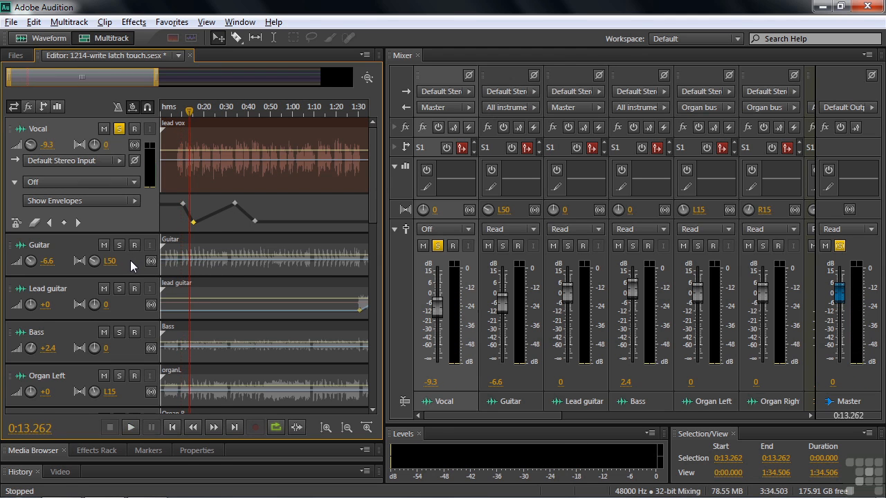
Step: Return the Vocal track's automation mode to Read and clear its volume keyframes and solo
left_click(136, 183)
left_click(79, 215)
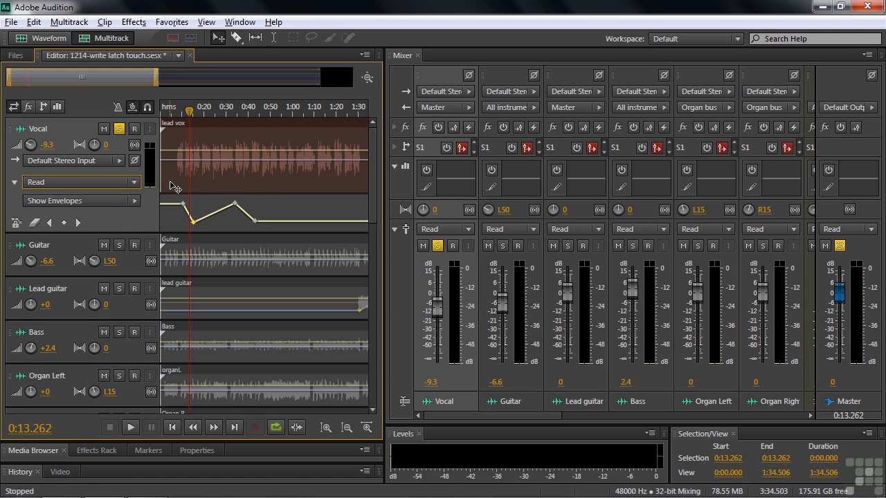
left_click(36, 223)
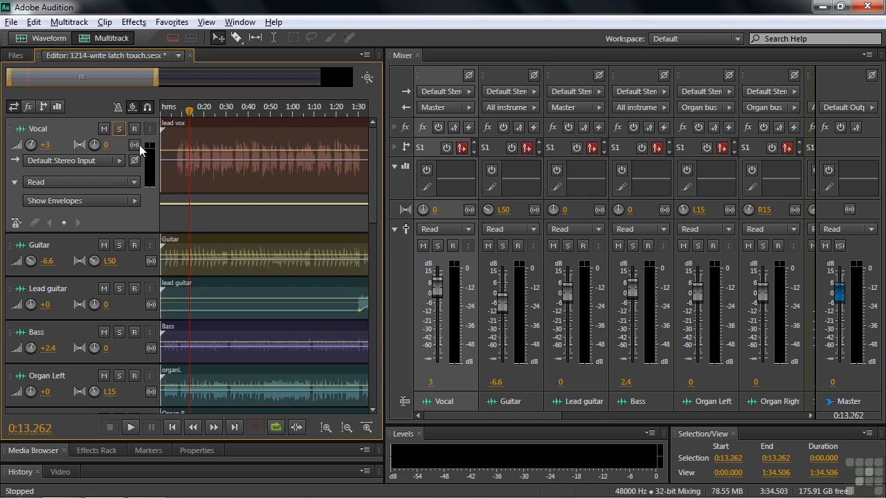
Step: Set the All instruments bus's automation mode to Latch in the Mixer
left_click_drag(372, 188, 375, 406)
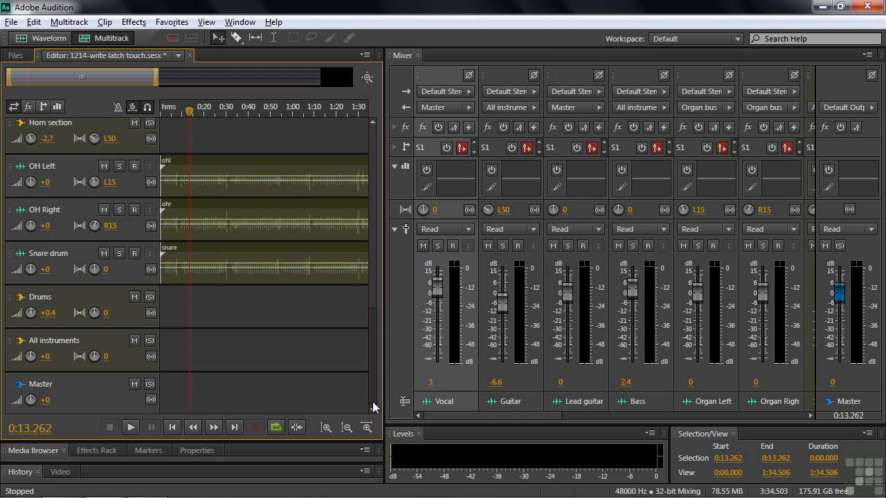
left_click_drag(532, 415, 823, 422)
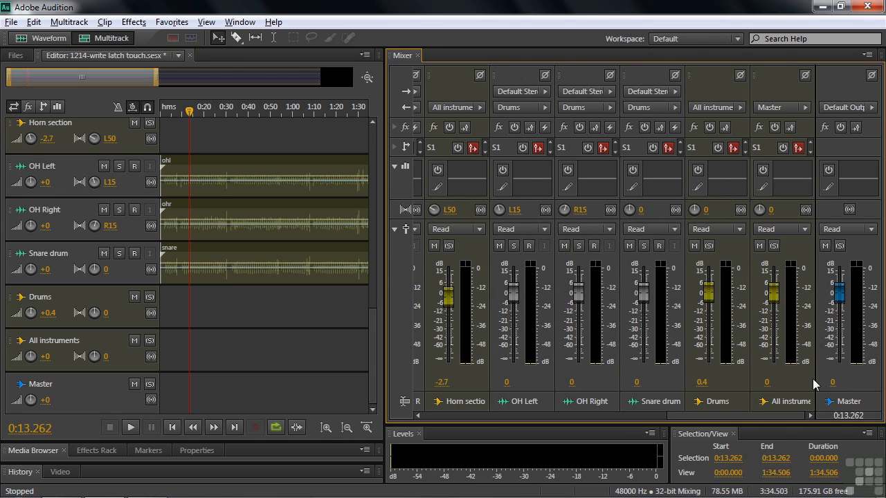
left_click(805, 229)
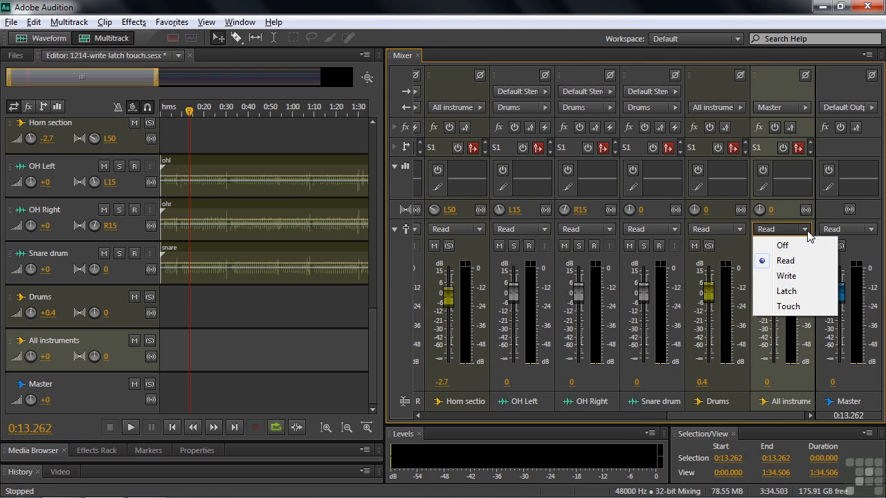
left_click(794, 291)
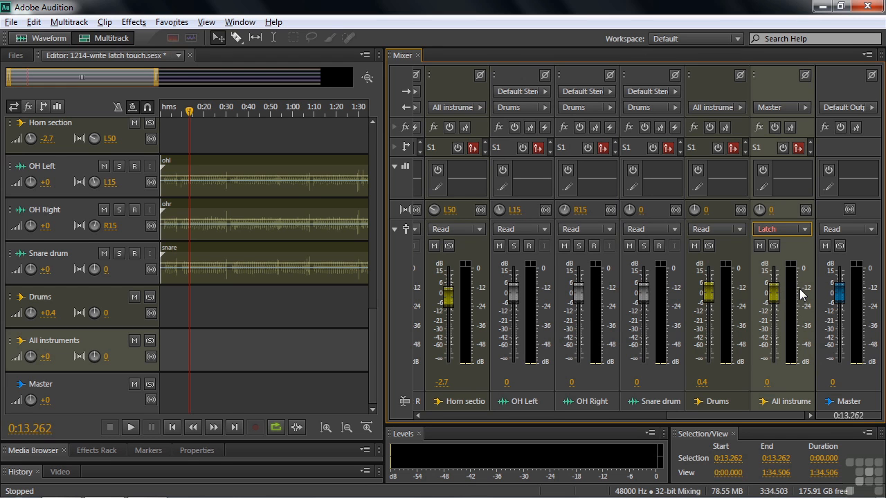
Step: Play from 0:00 and record a Latch-mode fader drop to about -3.7 dB on the All instruments bus as the vocal enters
left_click_drag(187, 115, 119, 118)
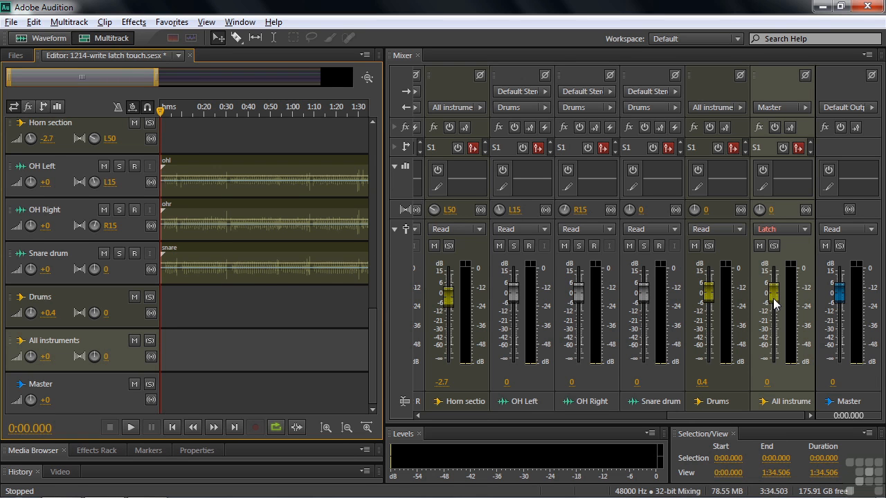
key("space")
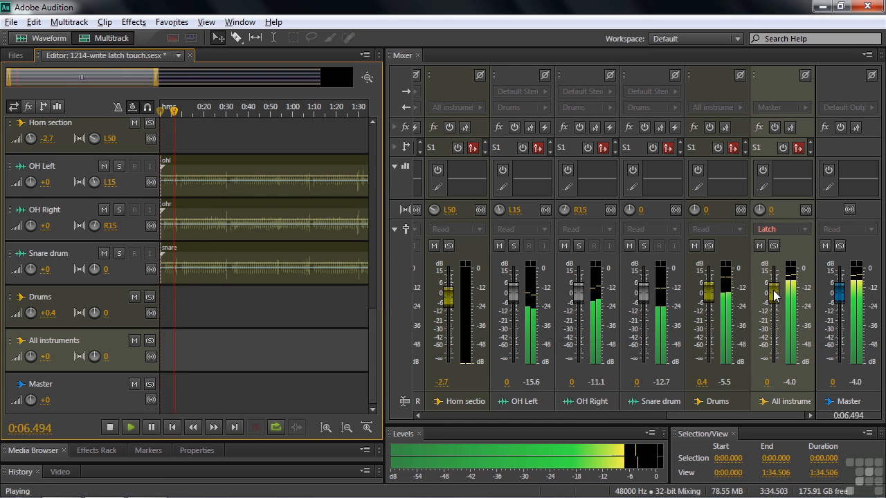
left_click(774, 296)
left_click_drag(774, 296, 774, 301)
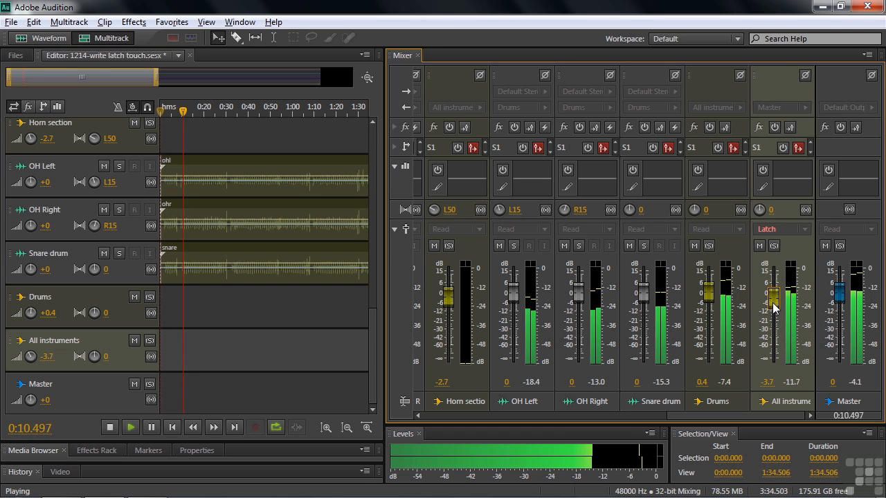
key("space")
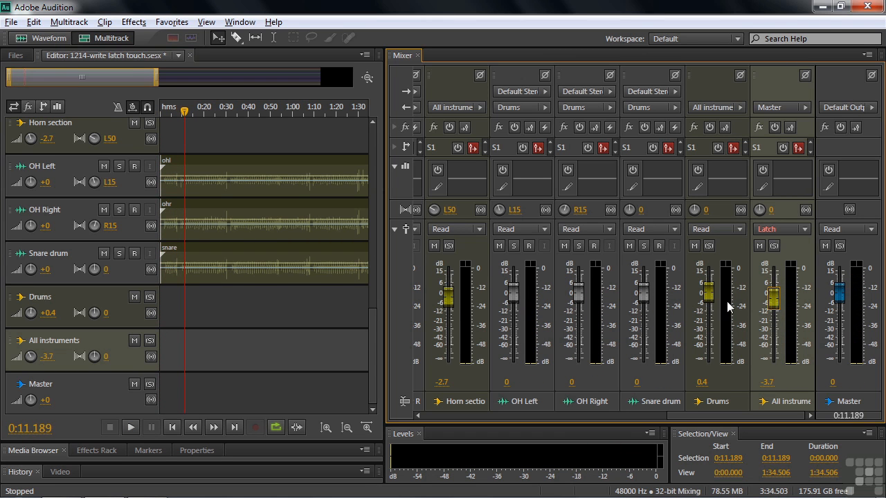
Step: Expand the All instruments bus in the Editor to show its recorded volume envelope
left_click_drag(56, 374, 57, 406)
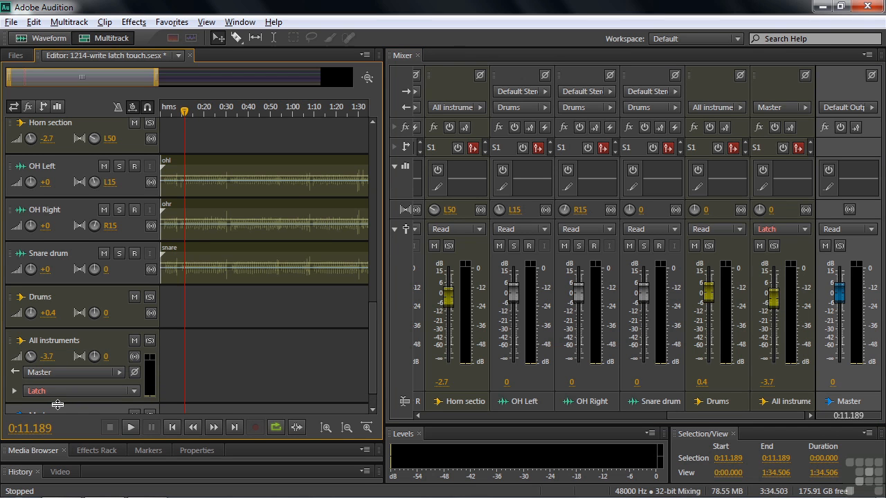
left_click(14, 391)
left_click_drag(373, 360, 371, 394)
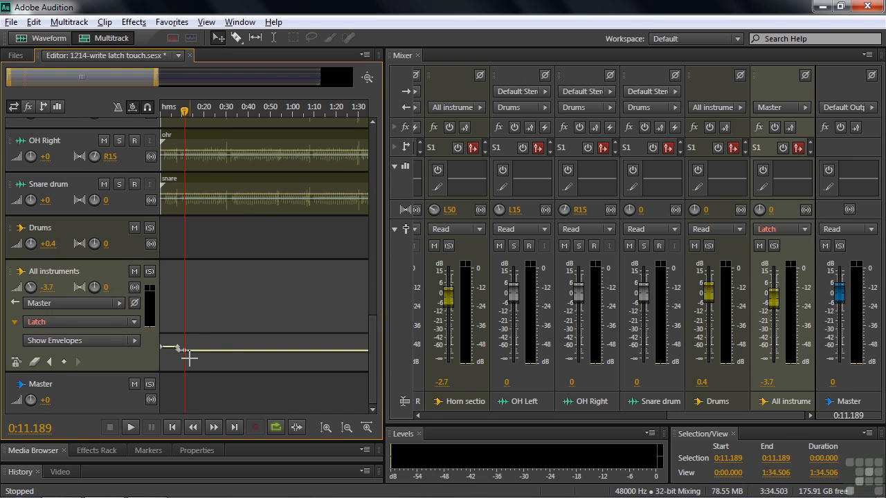
Step: Play back the All instruments bus's recorded fader drop from about 0:06.6
left_click_drag(184, 113, 175, 112)
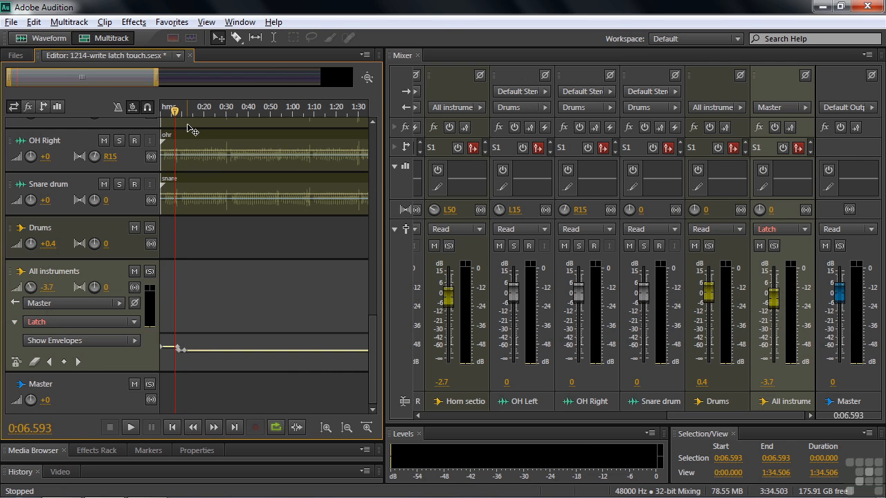
key("space")
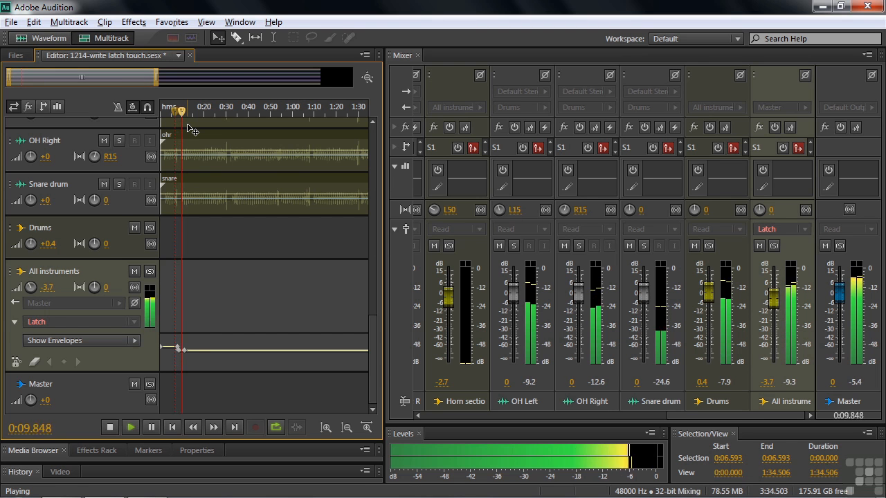
key("space")
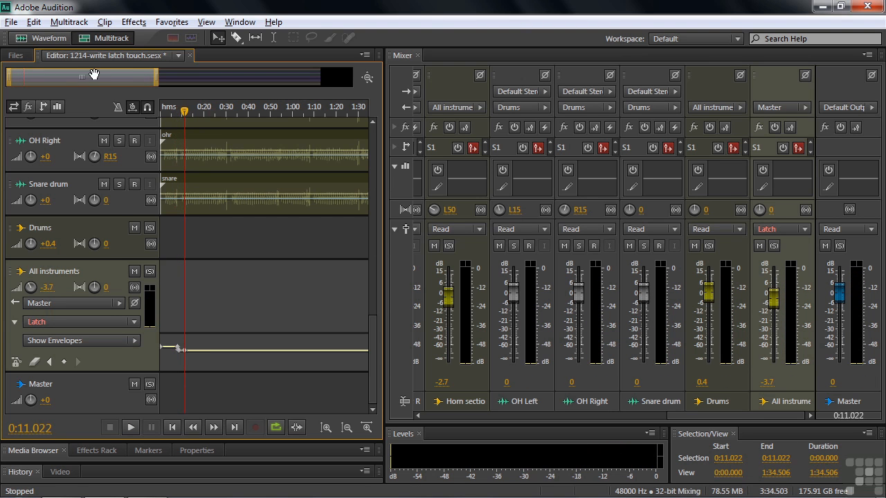
Step: From about 1:25, just before the Lead guitar part, record a Latch-mode fader raise to about 1.2 dB on the All instruments bus
left_click_drag(82, 77, 215, 78)
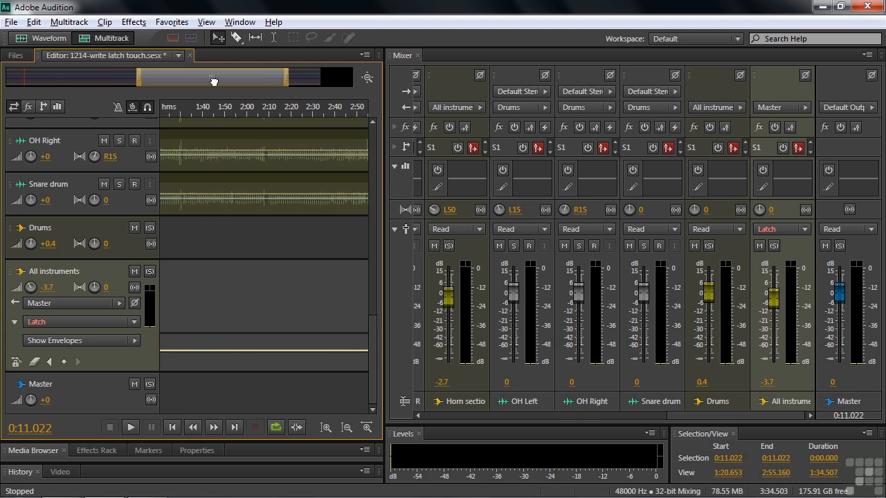
scroll(371, 352, "up", 5)
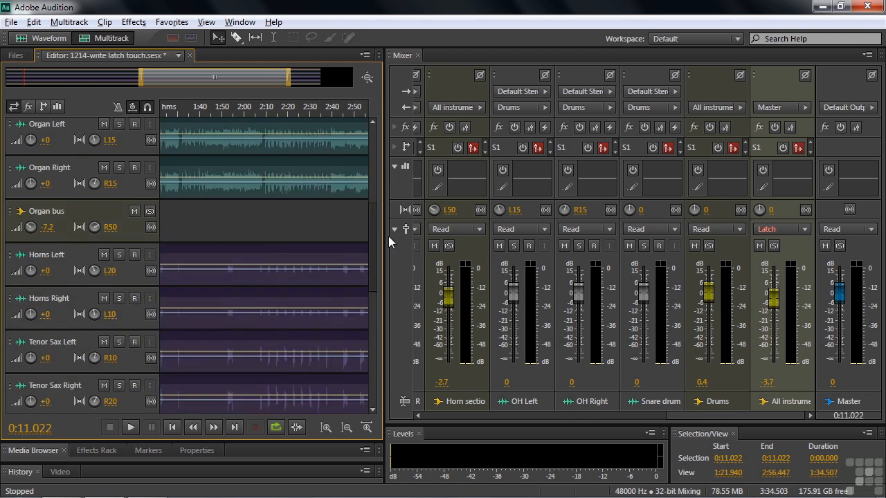
mouse_move(391, 180)
left_mouse_down()
mouse_move(391, 172)
mouse_move(390, 181)
left_mouse_up()
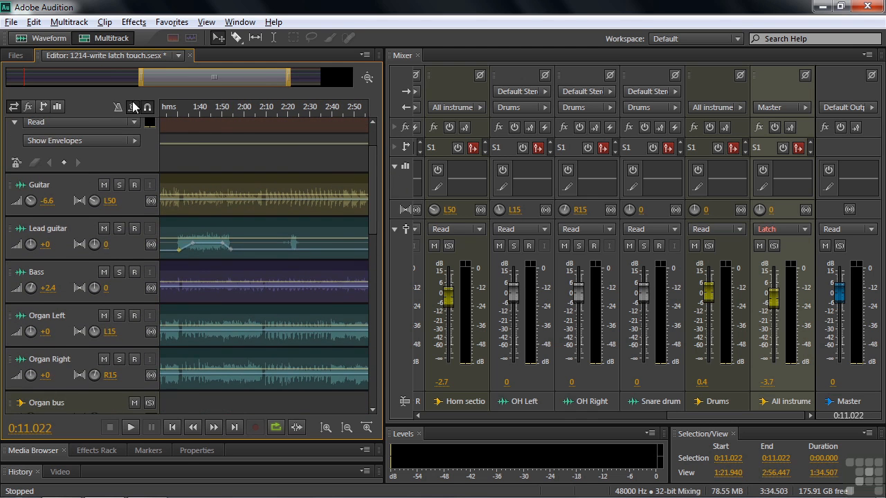
left_click_drag(166, 105, 169, 111)
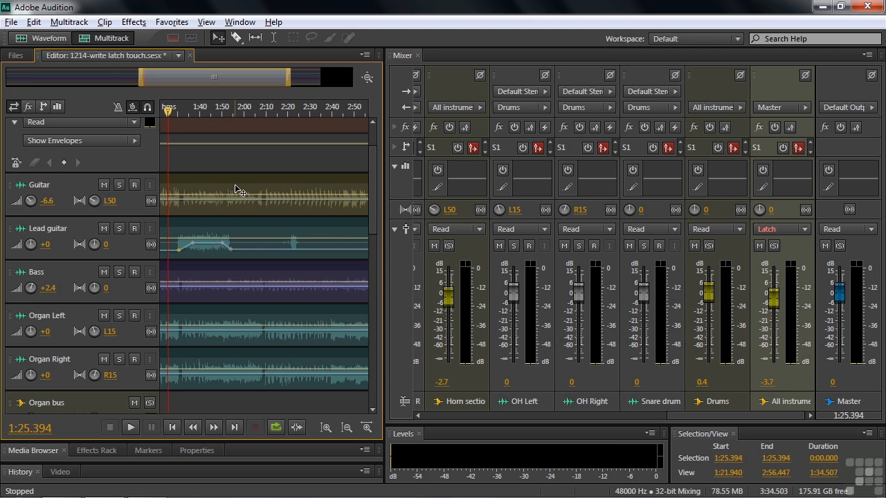
left_click_drag(374, 211, 370, 392)
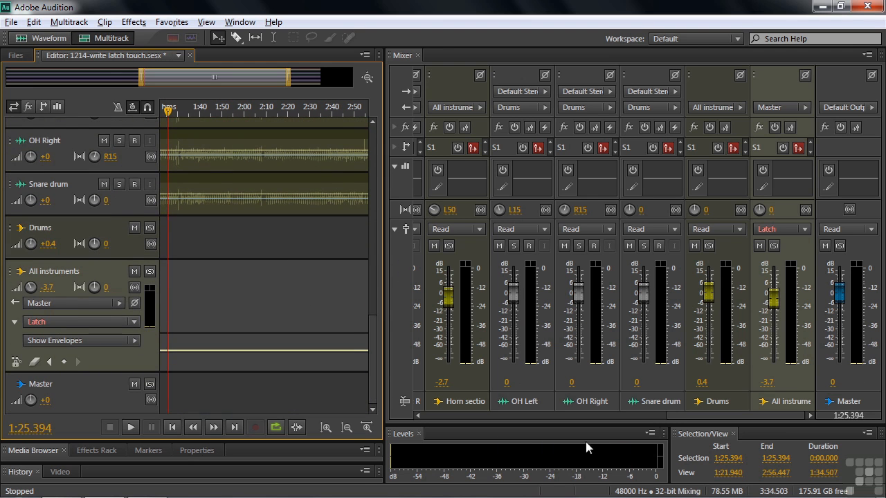
key("space")
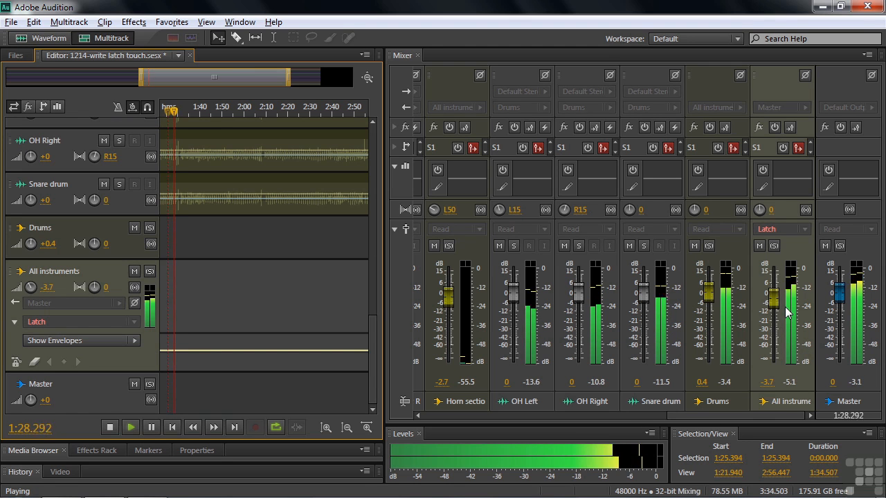
left_click_drag(773, 301, 775, 293)
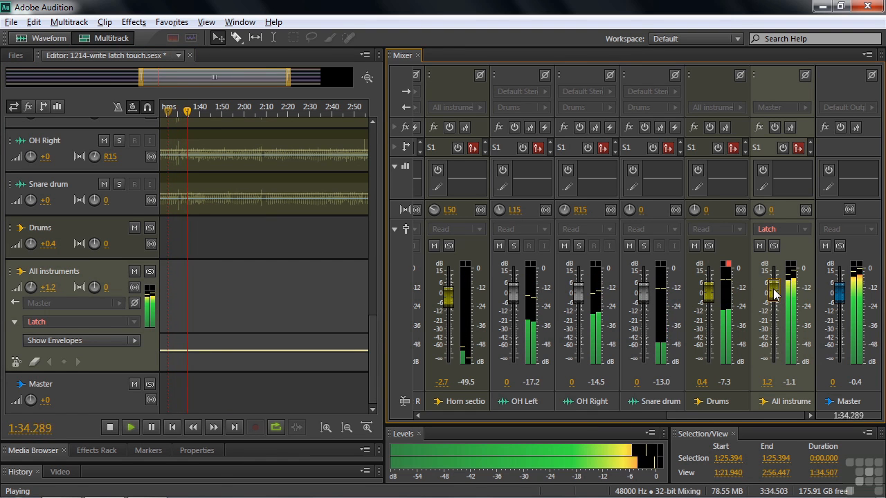
key("space")
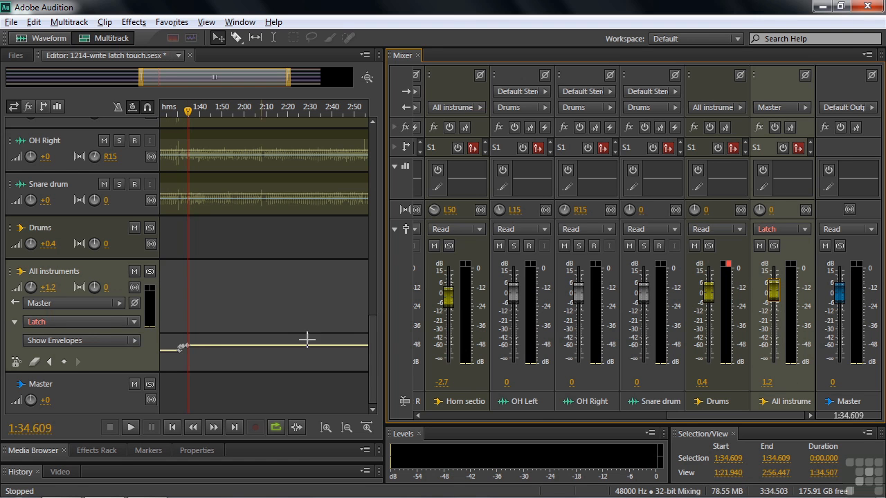
Step: Place the playhead near the end of the Lead guitar part, at about 1:51
left_click_drag(373, 347, 385, 195)
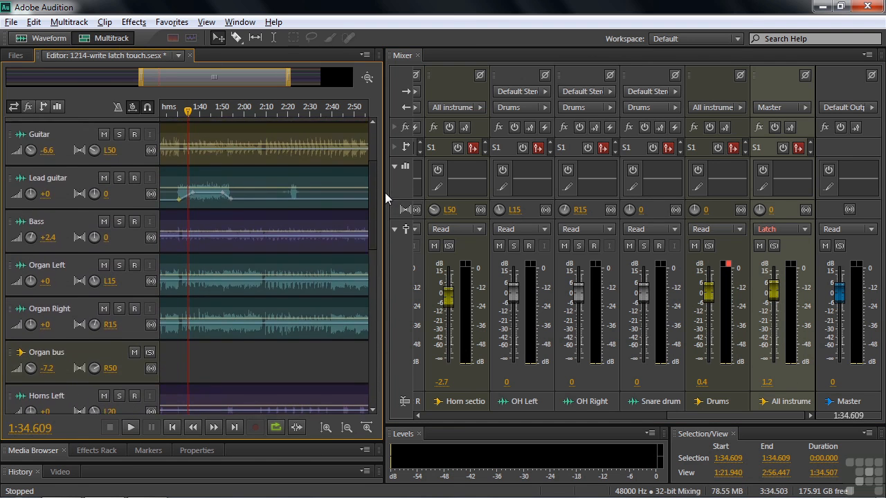
left_click_drag(188, 110, 225, 111)
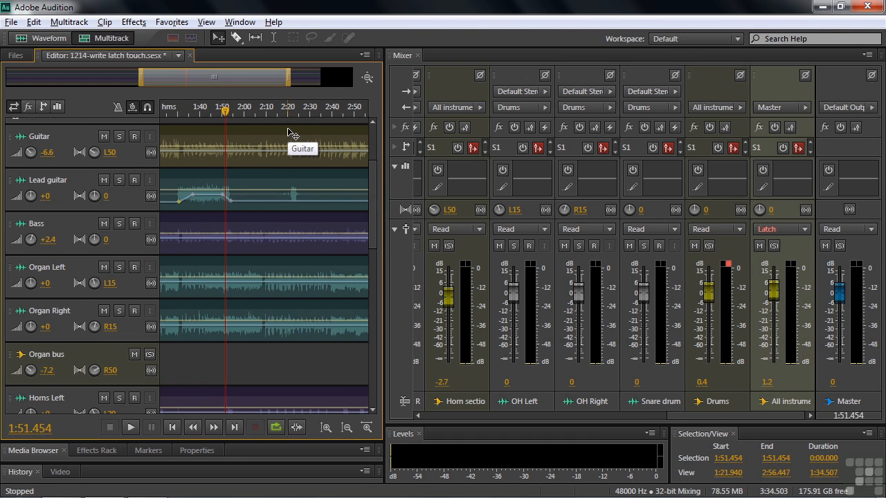